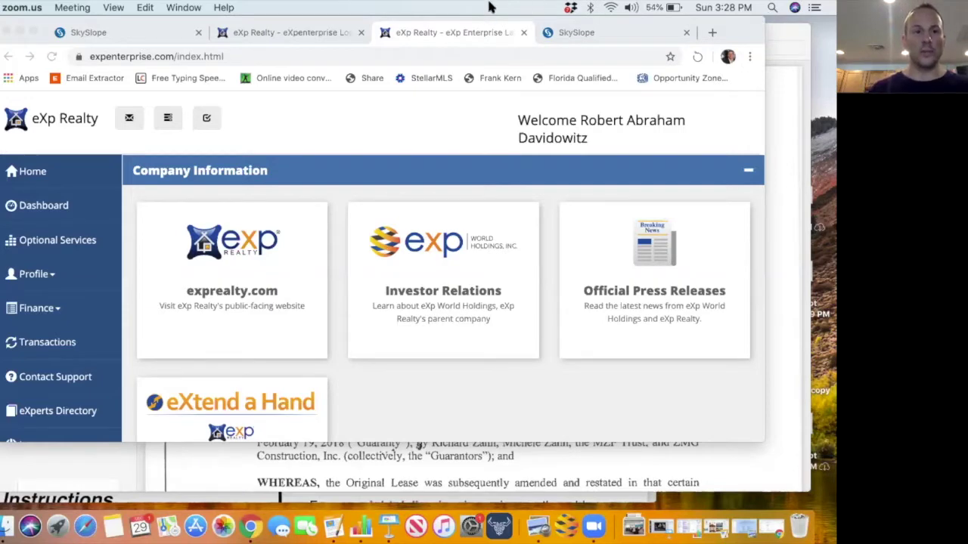
# Show the SkySlope agent home dashboard with 2 active and 2 pending transactions.
pyautogui.click(122, 33)
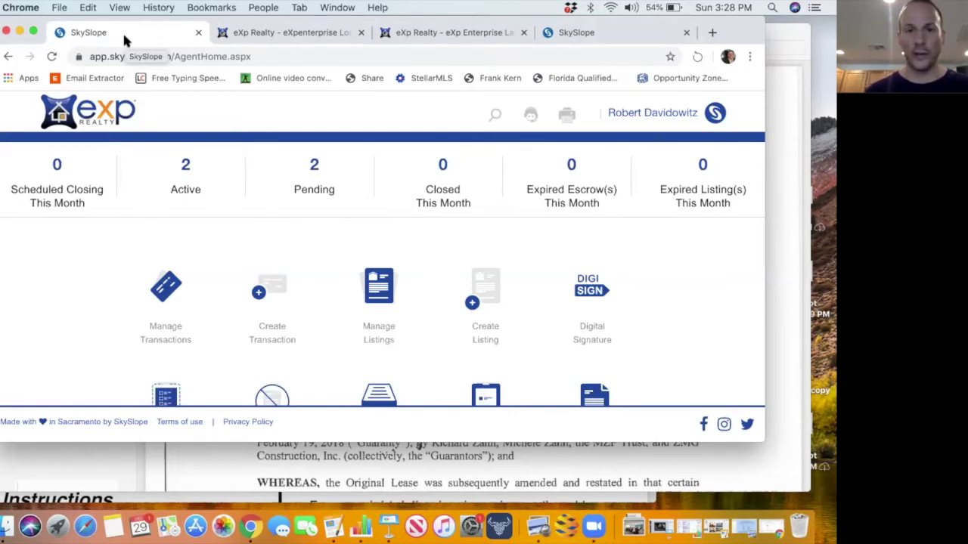
pyautogui.scroll(-3, 295, 307)
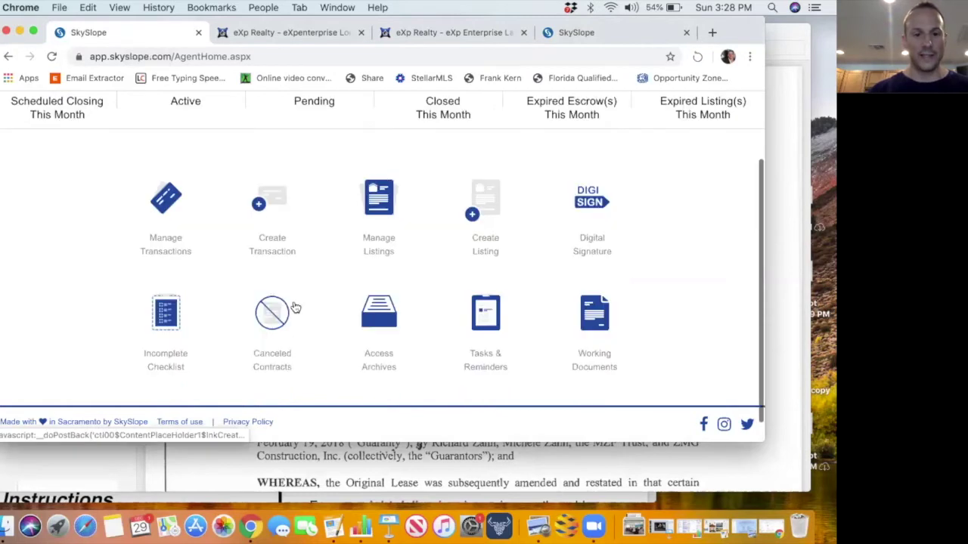
pyautogui.scroll(2, 295, 264)
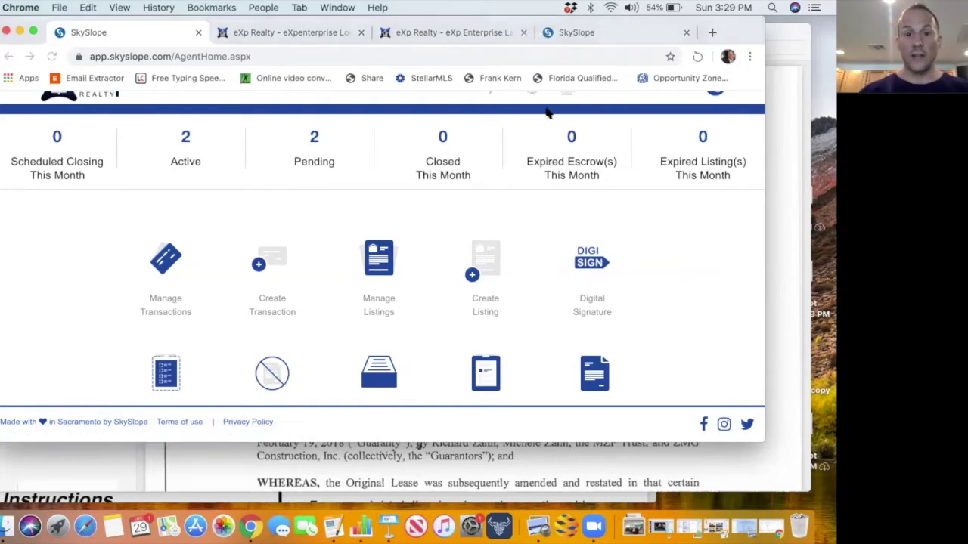
pyautogui.click(455, 30)
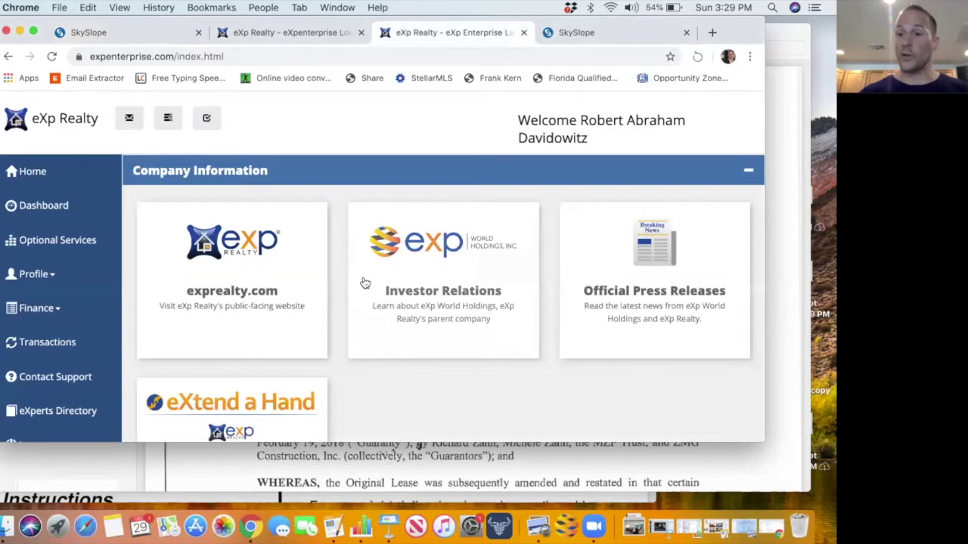
pyautogui.scroll(-5, 363, 282)
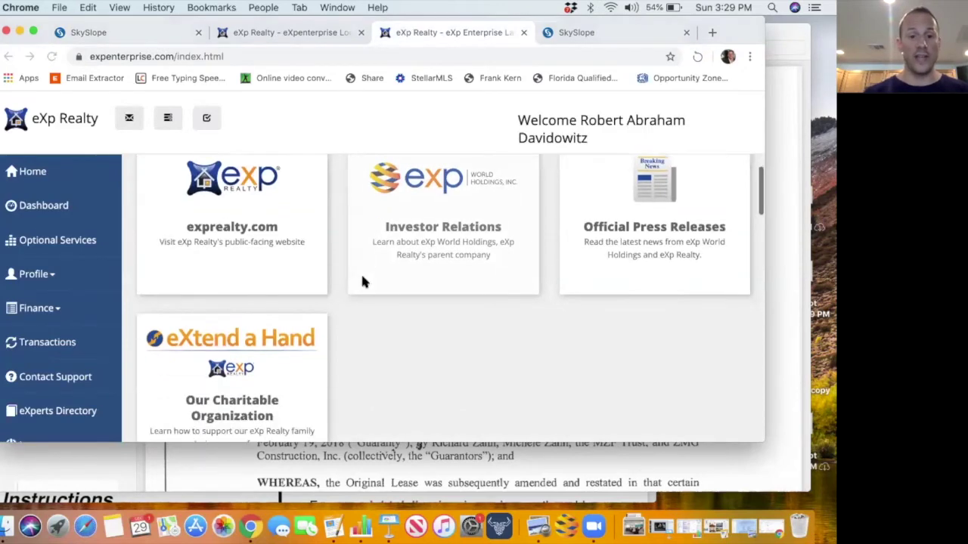
pyautogui.scroll(-4, 362, 282)
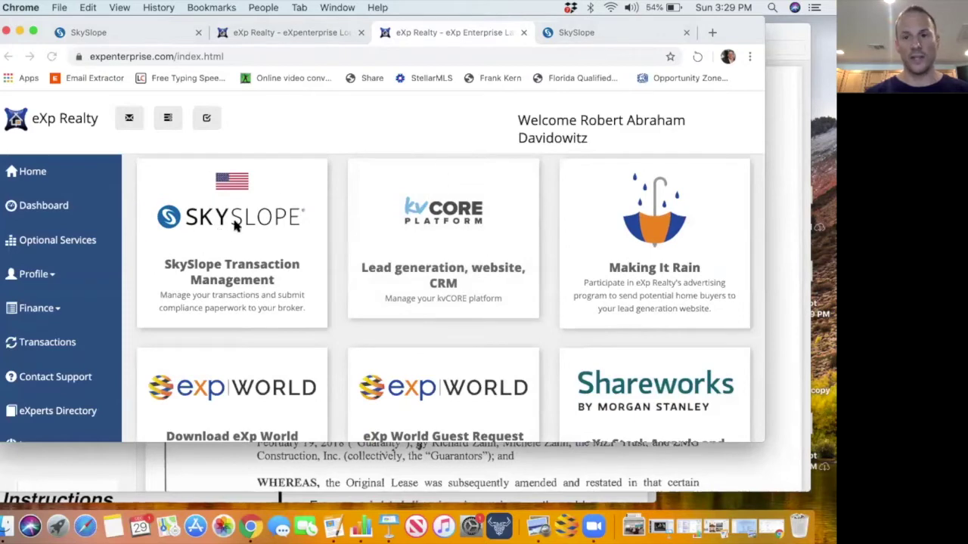
pyautogui.click(153, 32)
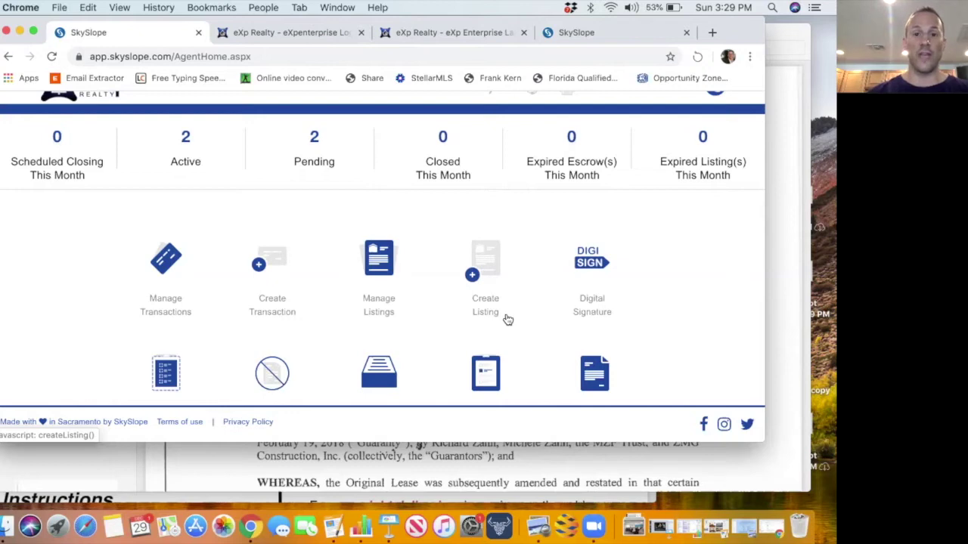
pyautogui.scroll(2, 507, 317)
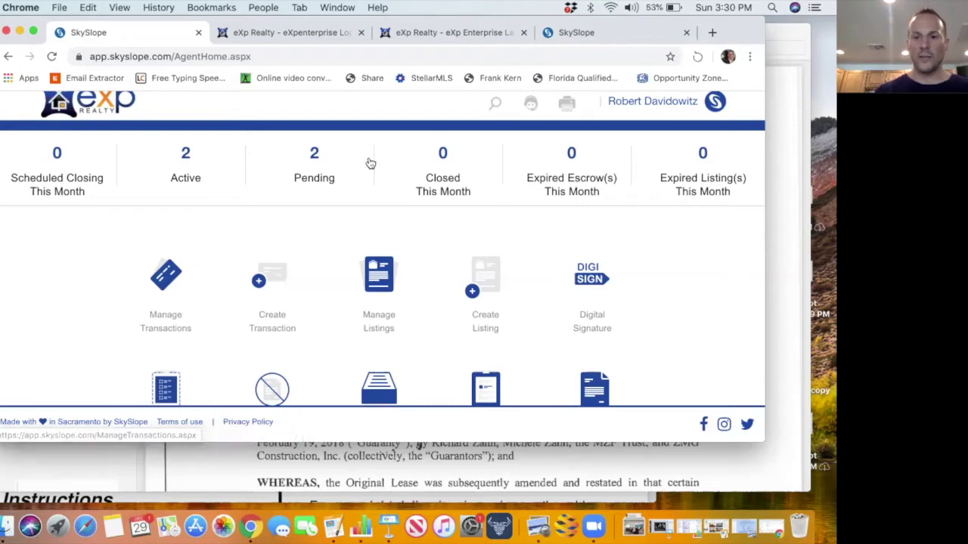
pyautogui.click(567, 31)
pyautogui.scroll(10, 390, 177)
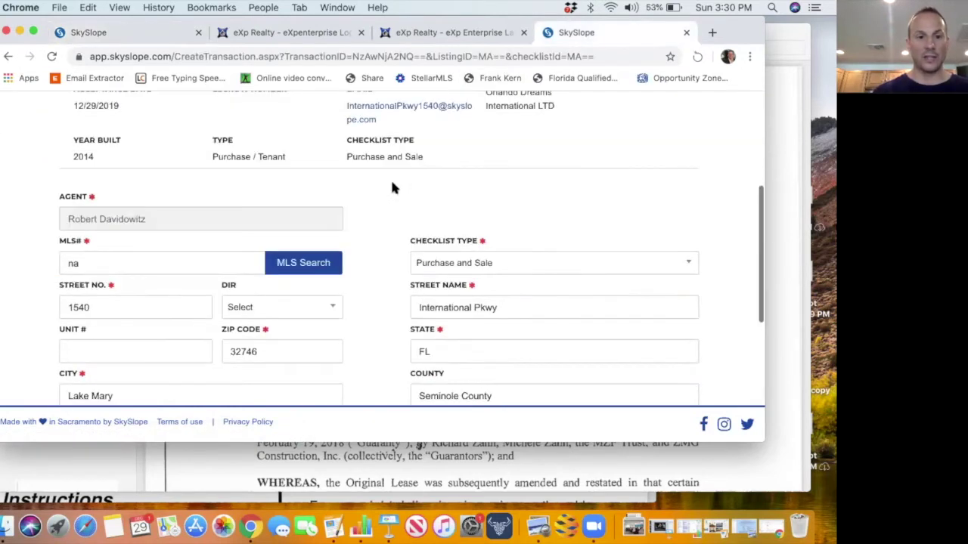
pyautogui.scroll(-1, 392, 187)
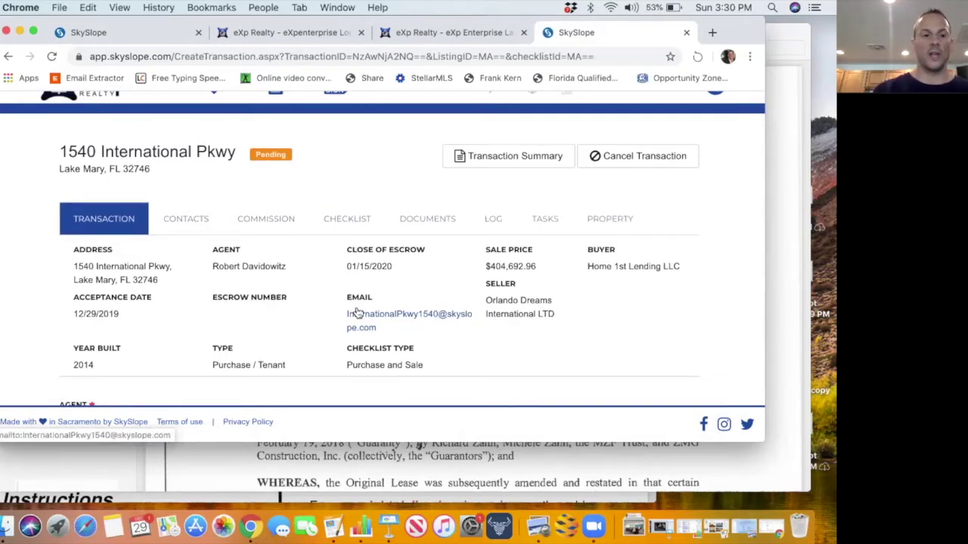
pyautogui.scroll(-1, 357, 310)
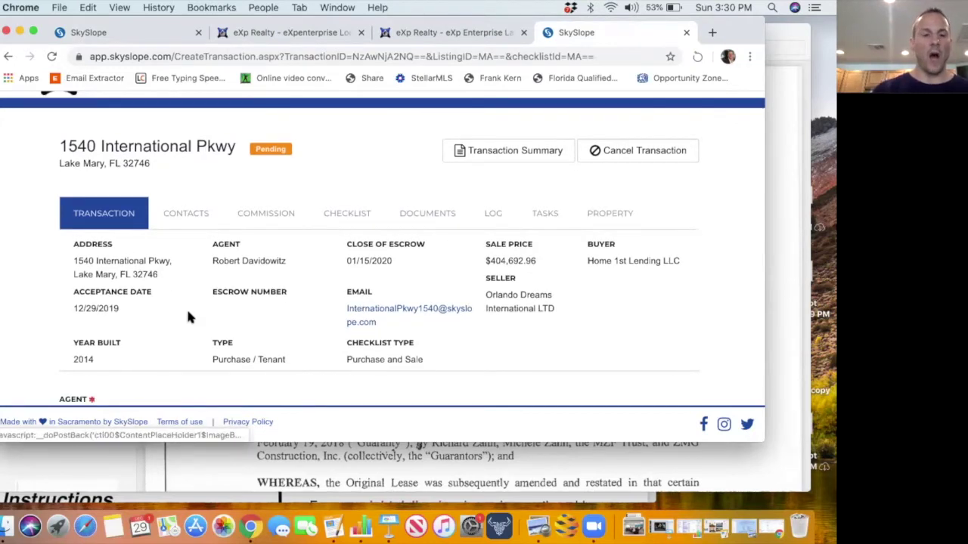
pyautogui.scroll(-1, 188, 317)
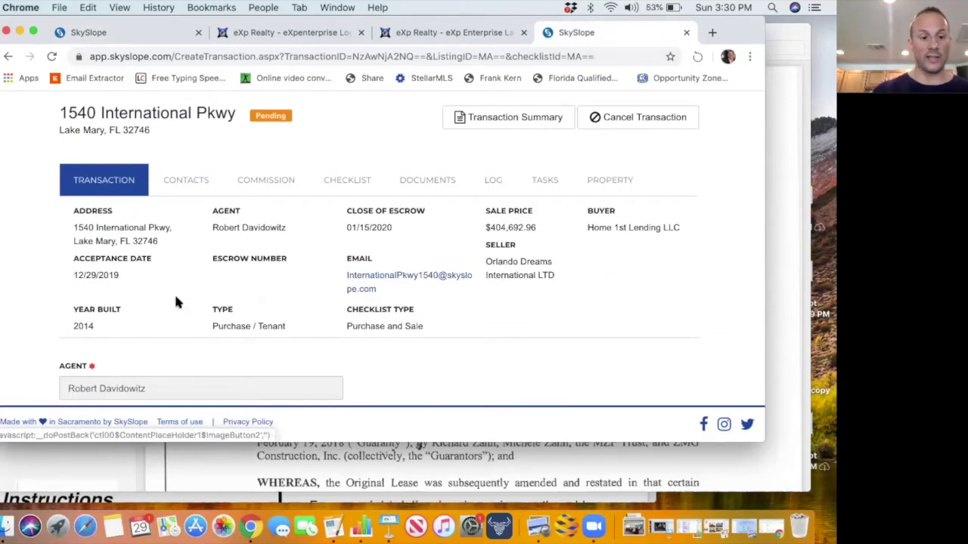
pyautogui.scroll(-4, 175, 302)
pyautogui.scroll(-3, 176, 303)
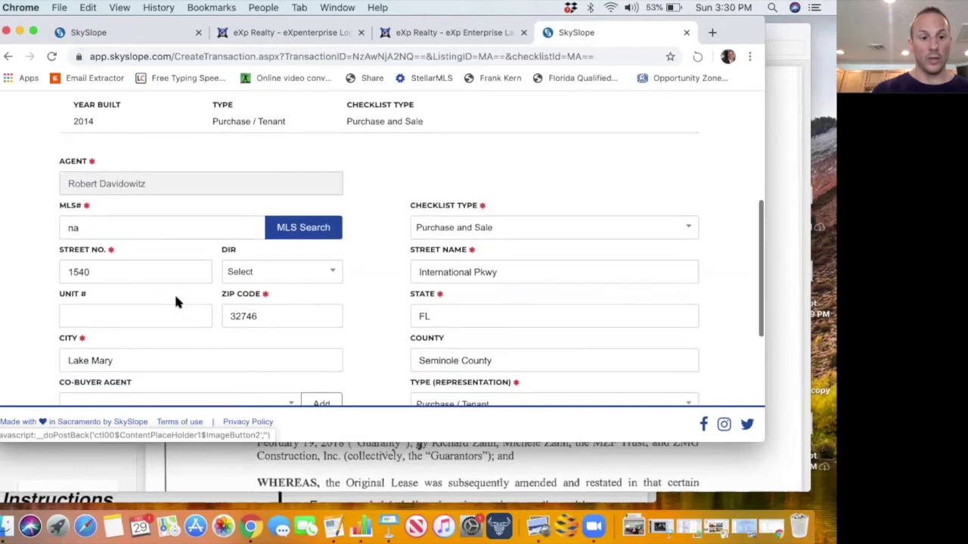
pyautogui.scroll(-5, 175, 302)
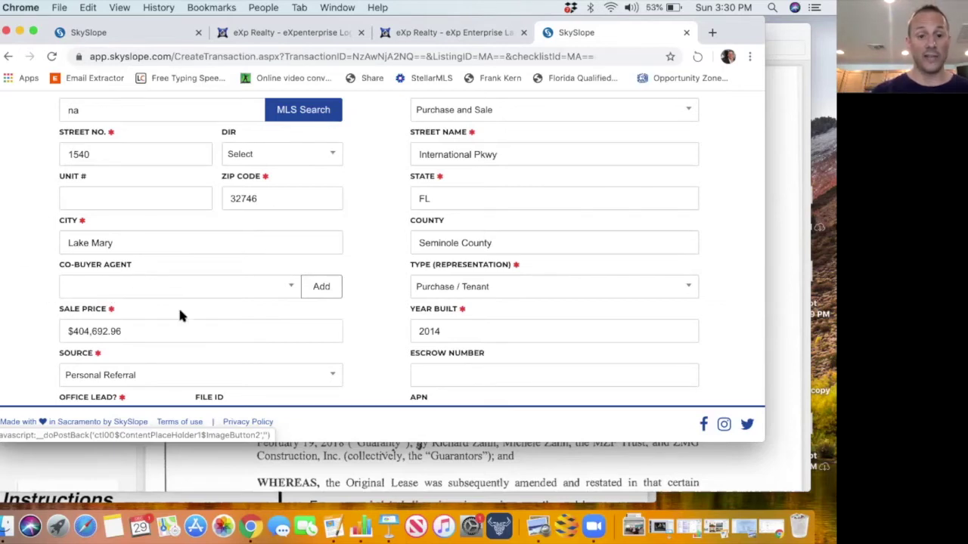
# Search for the agent by name and save the Florida Limited TC result as co-buyer agent.
pyautogui.click(321, 289)
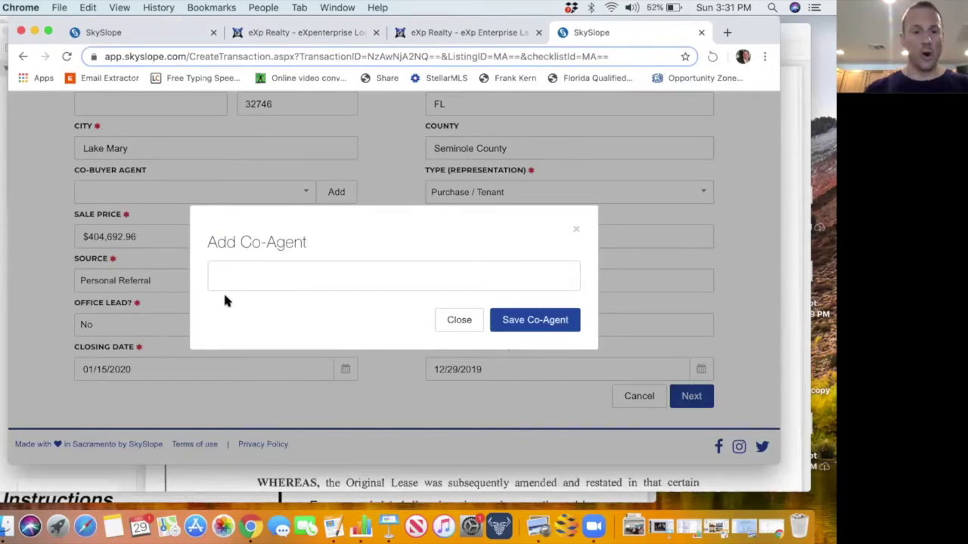
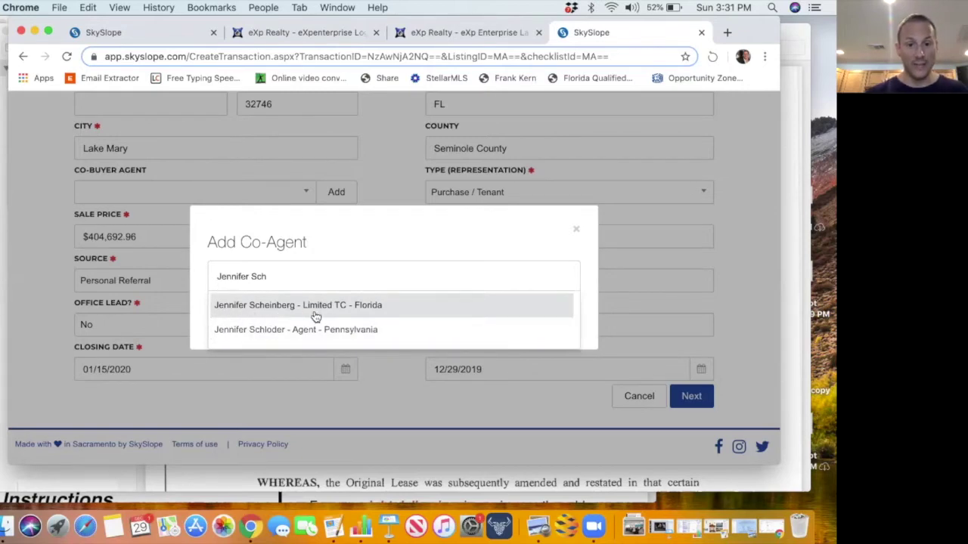
pyautogui.click(387, 313)
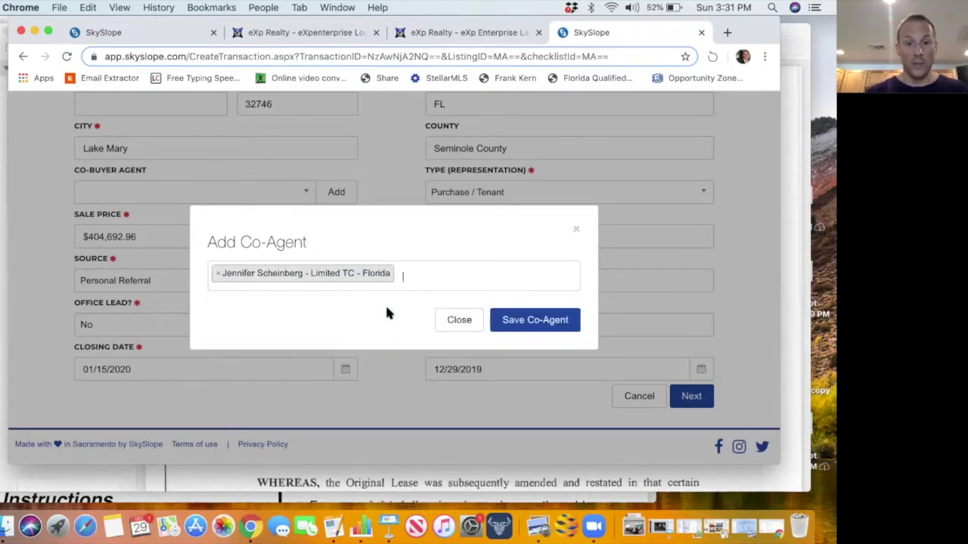
pyautogui.click(535, 320)
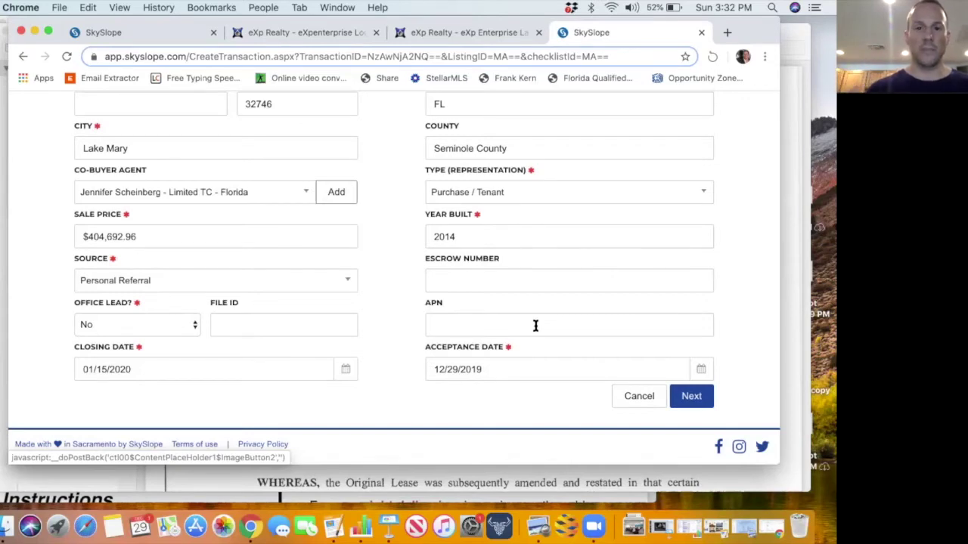
# Go to Contacts and review the seller/landlord form for Orlando Dreams International LTD.
pyautogui.scroll(4, 536, 325)
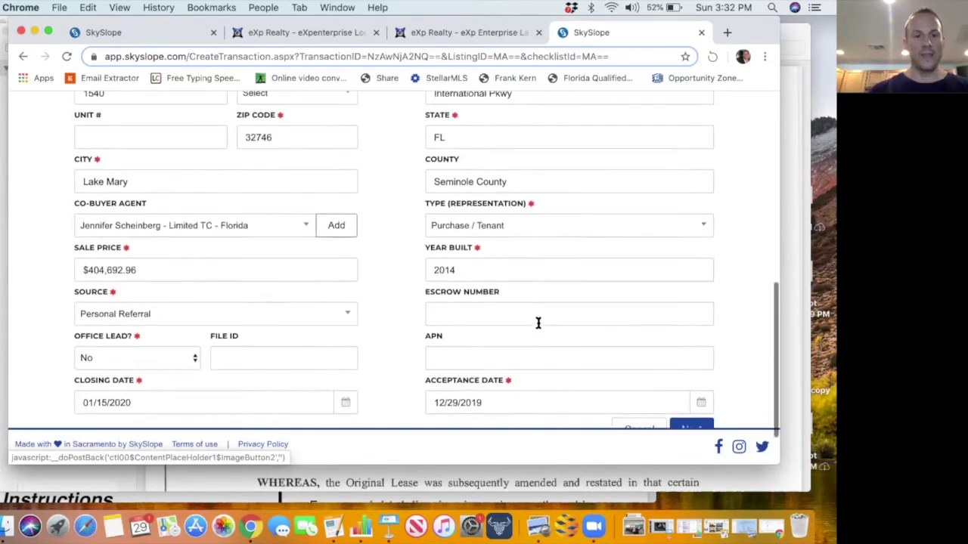
pyautogui.scroll(8, 537, 326)
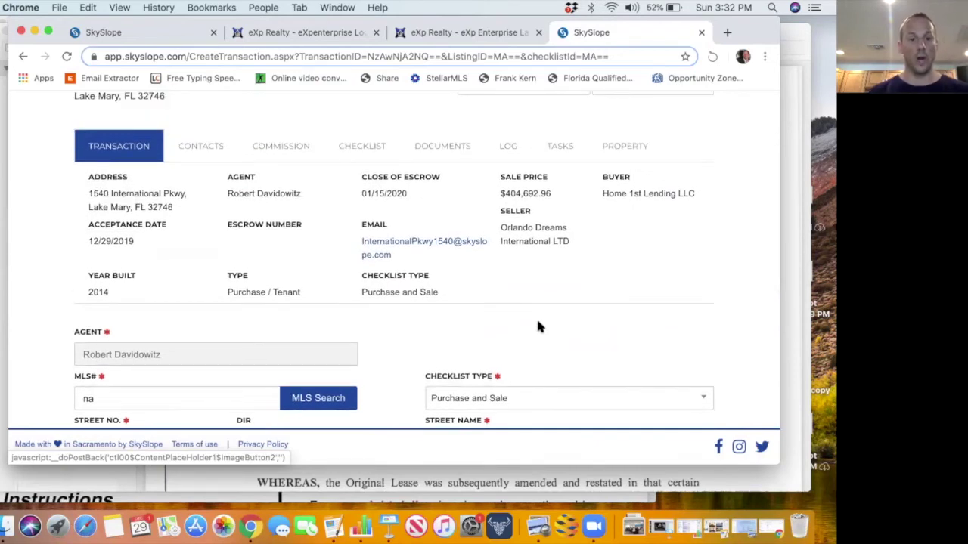
pyautogui.click(200, 152)
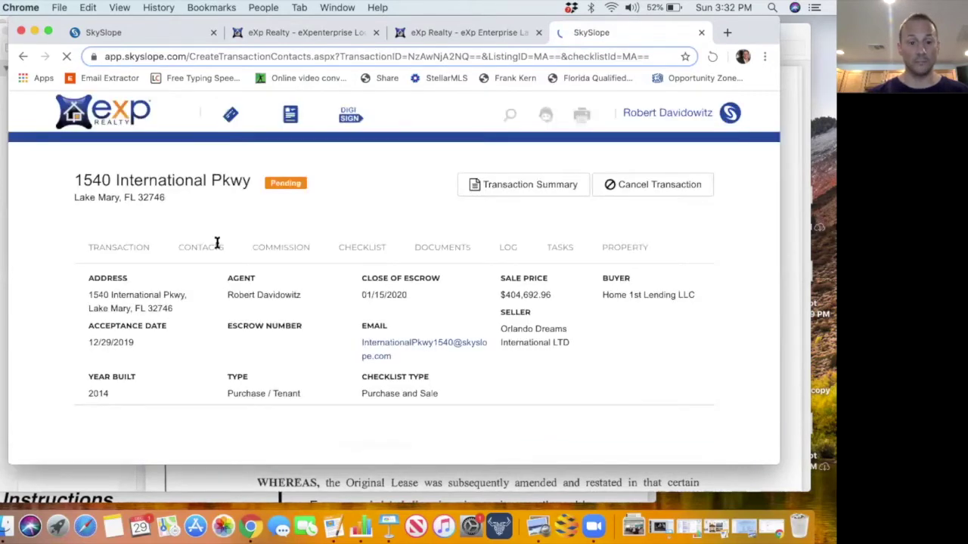
pyautogui.scroll(-3, 271, 341)
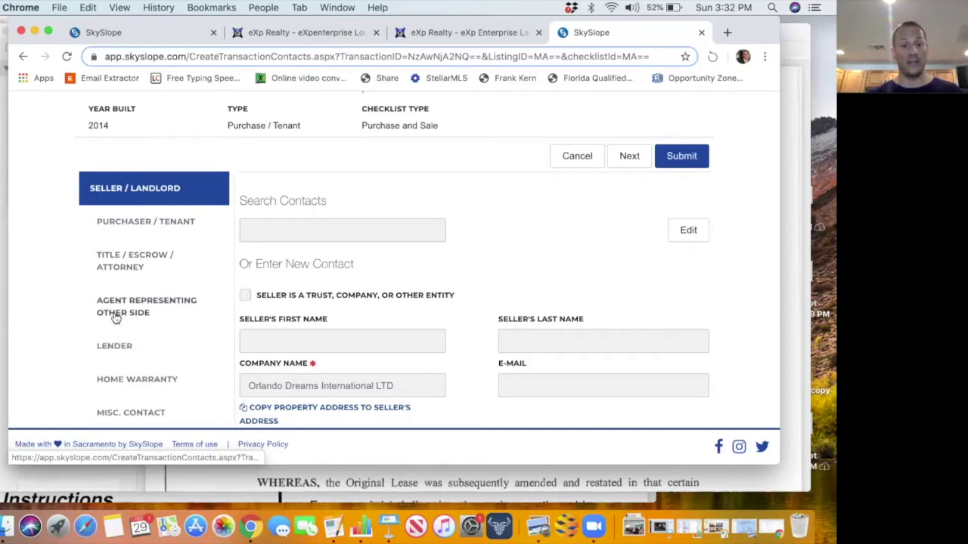
pyautogui.scroll(-1, 149, 310)
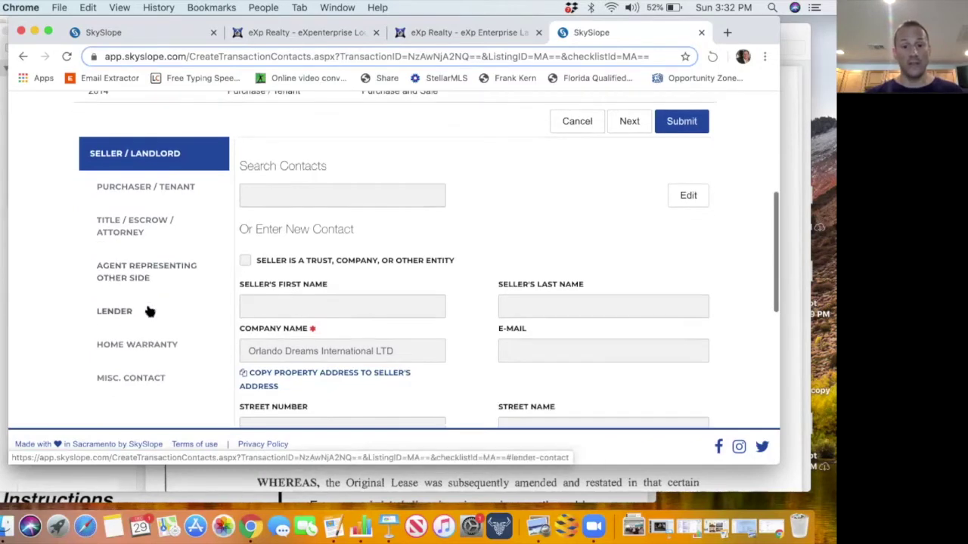
pyautogui.scroll(5, 148, 311)
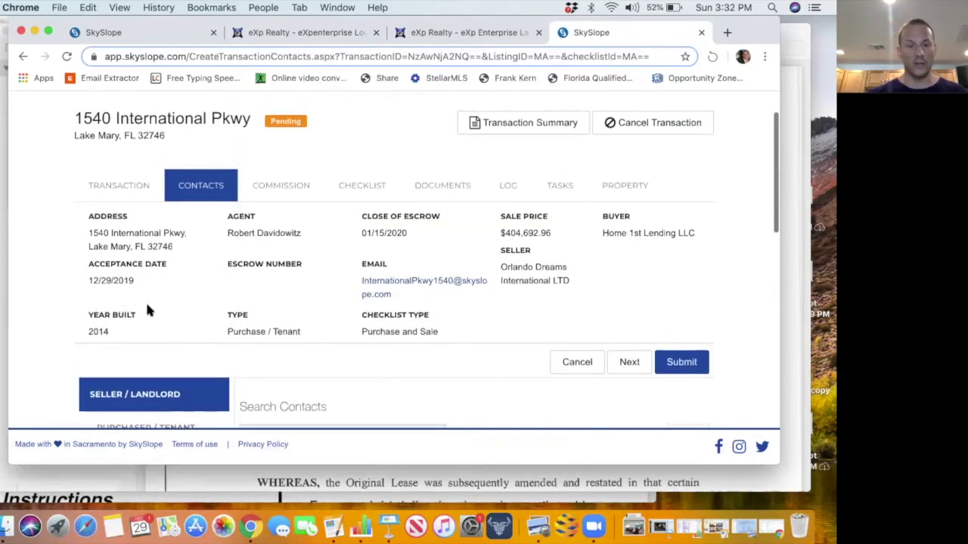
pyautogui.scroll(-1, 148, 310)
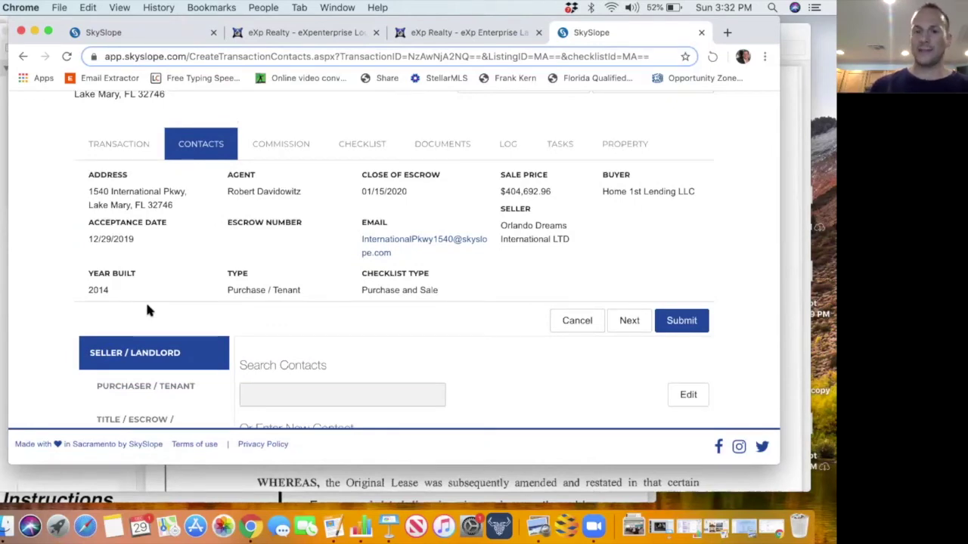
pyautogui.click(290, 147)
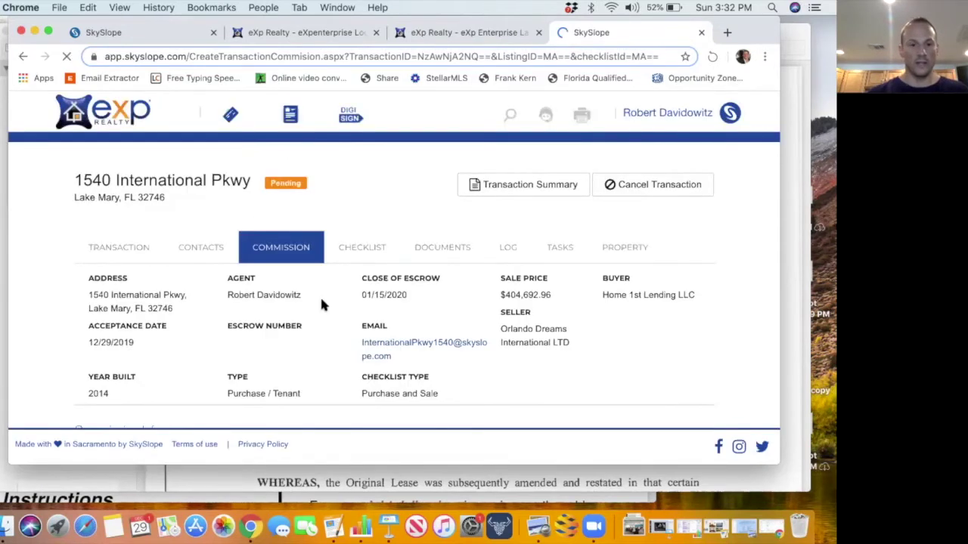
pyautogui.scroll(-4, 320, 302)
pyautogui.scroll(-3, 355, 337)
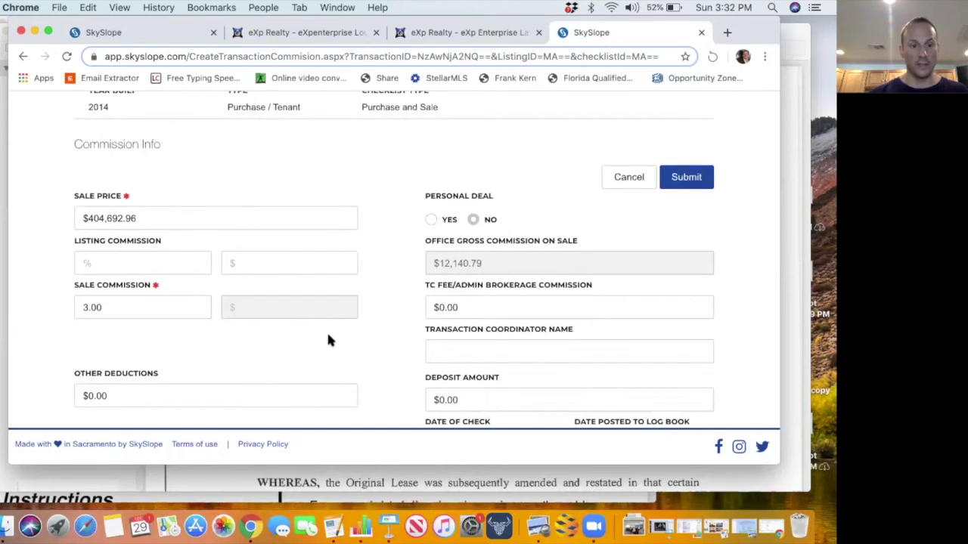
pyautogui.scroll(-1, 328, 340)
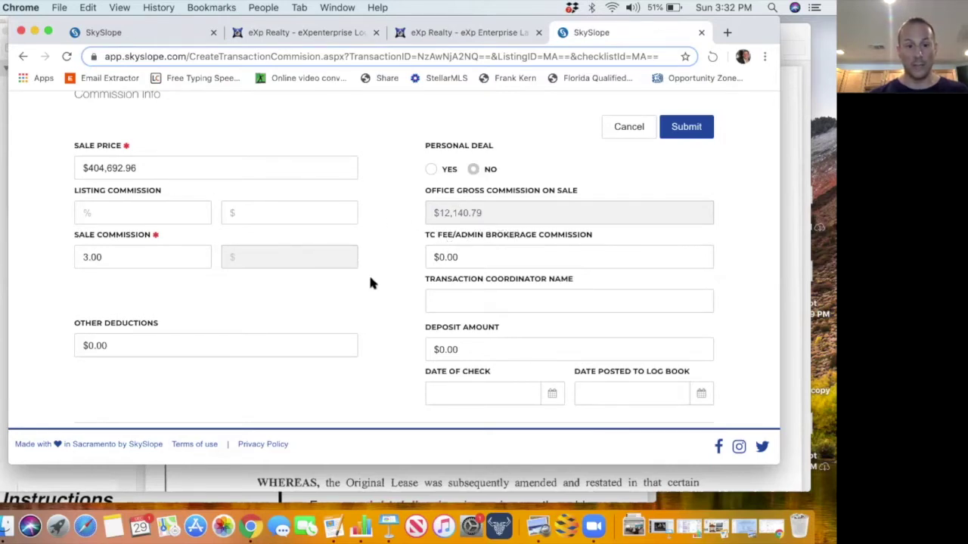
pyautogui.scroll(-1, 370, 280)
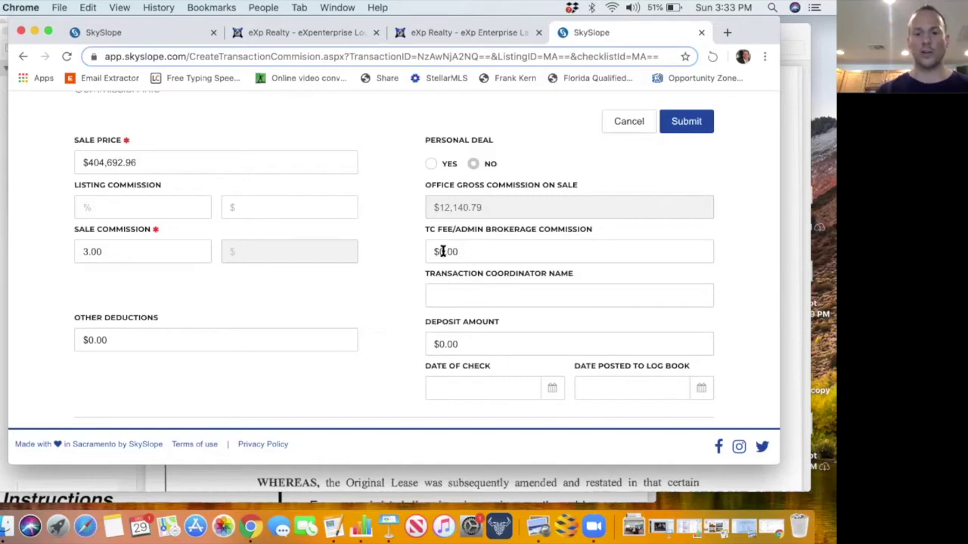
# Enter a $234.00 TC fee and pick The Alliance Group as transaction coordinator.
pyautogui.click(439, 252)
pyautogui.moveTo(439, 251); pyautogui.dragTo(471, 252)
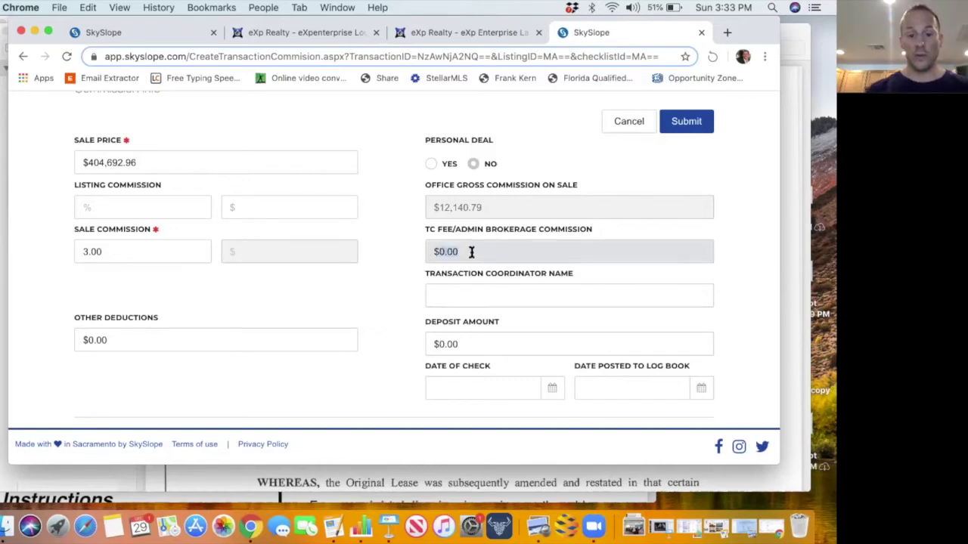
pyautogui.write('$234')
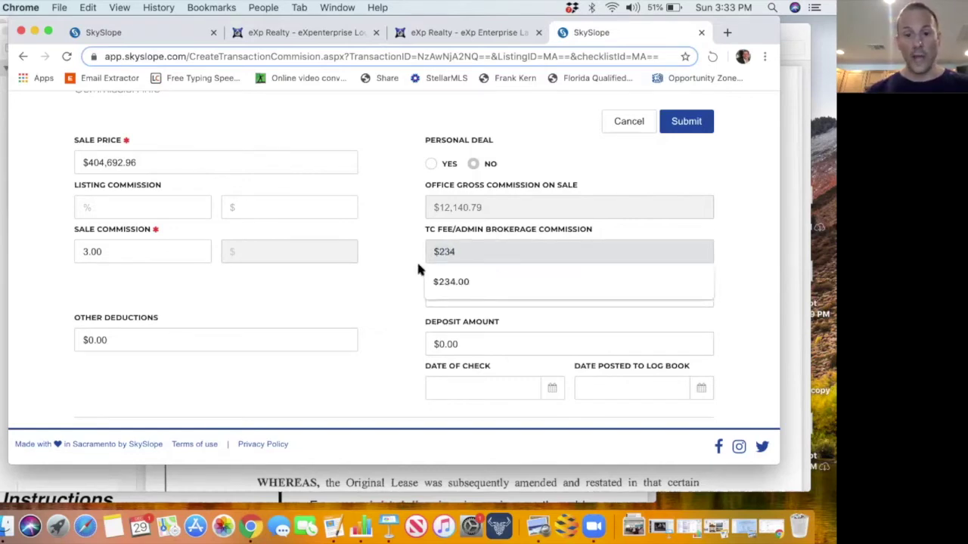
pyautogui.click(439, 281)
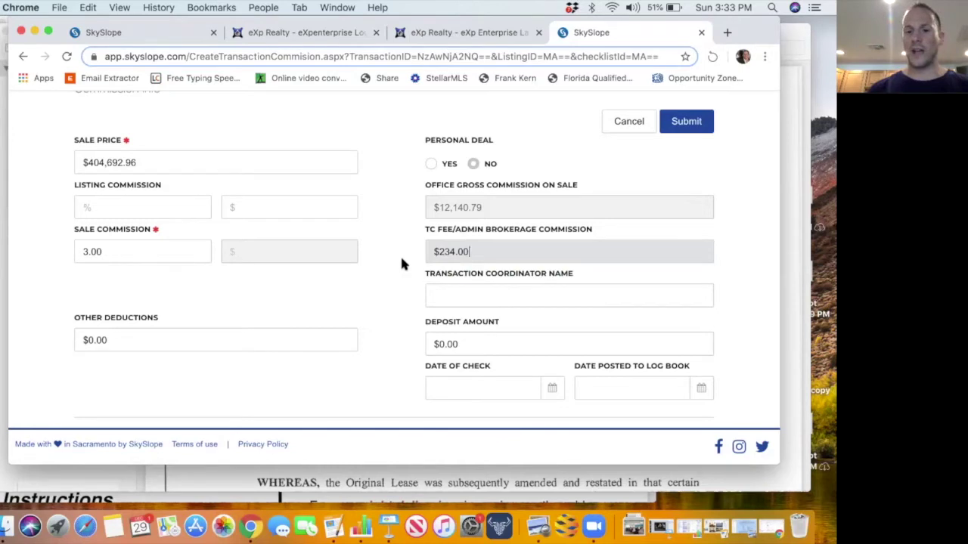
pyautogui.click(432, 296)
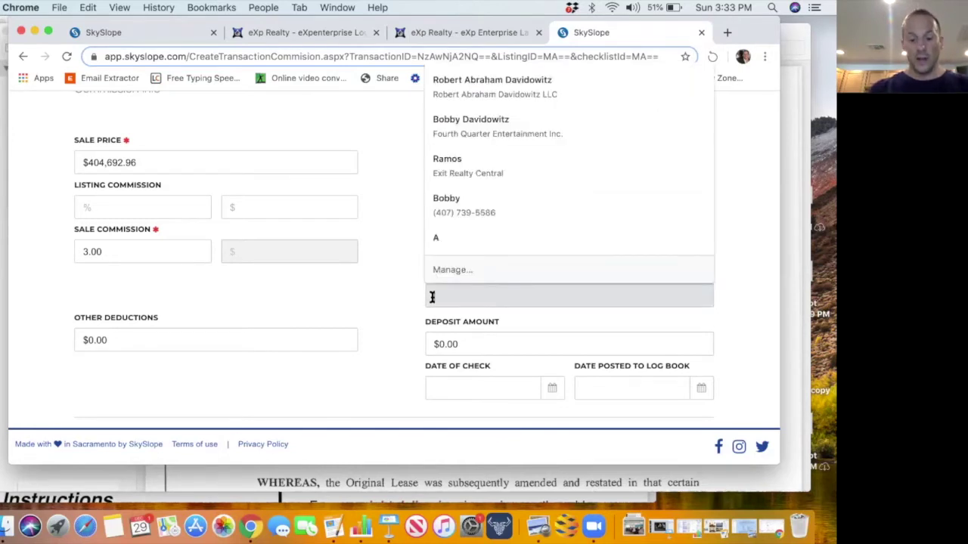
pyautogui.write('Th')
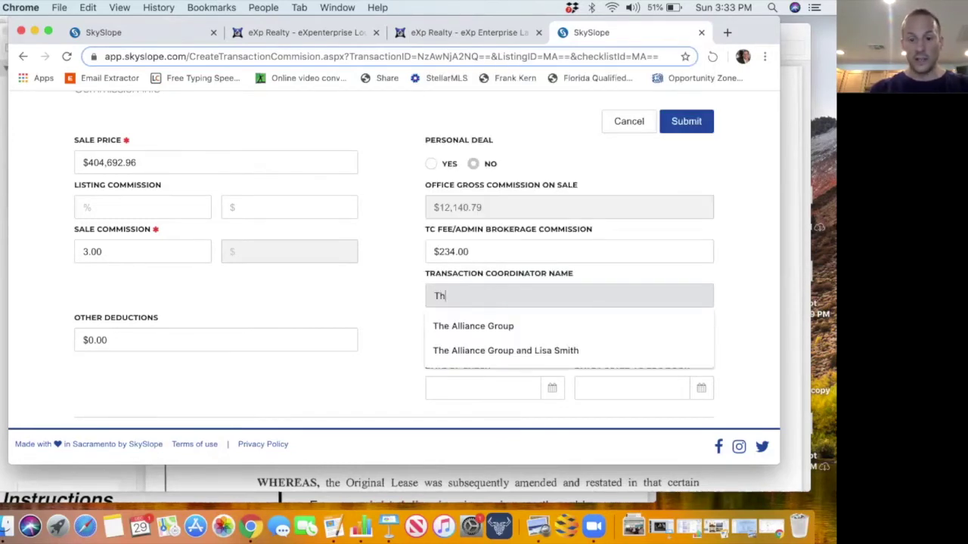
pyautogui.click(453, 326)
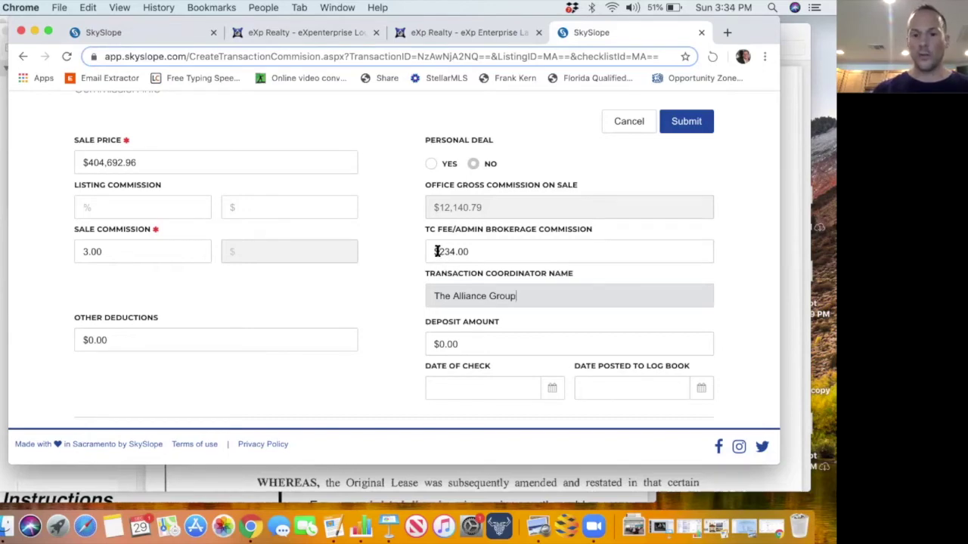
# Change the TC fee's leading digits to $48 and fill the longer suggested coordinator name.
pyautogui.moveTo(439, 252); pyautogui.dragTo(452, 253)
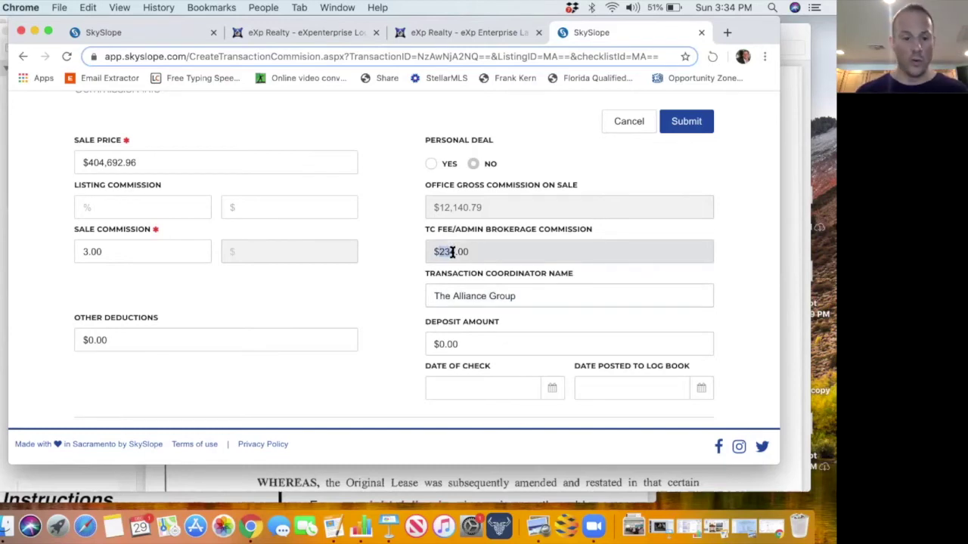
pyautogui.write('$484')
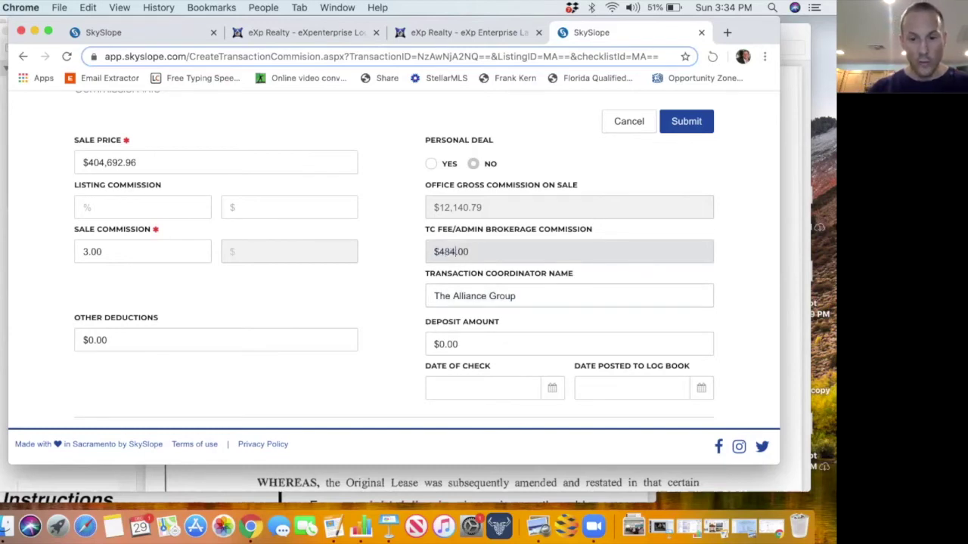
pyautogui.click(518, 295)
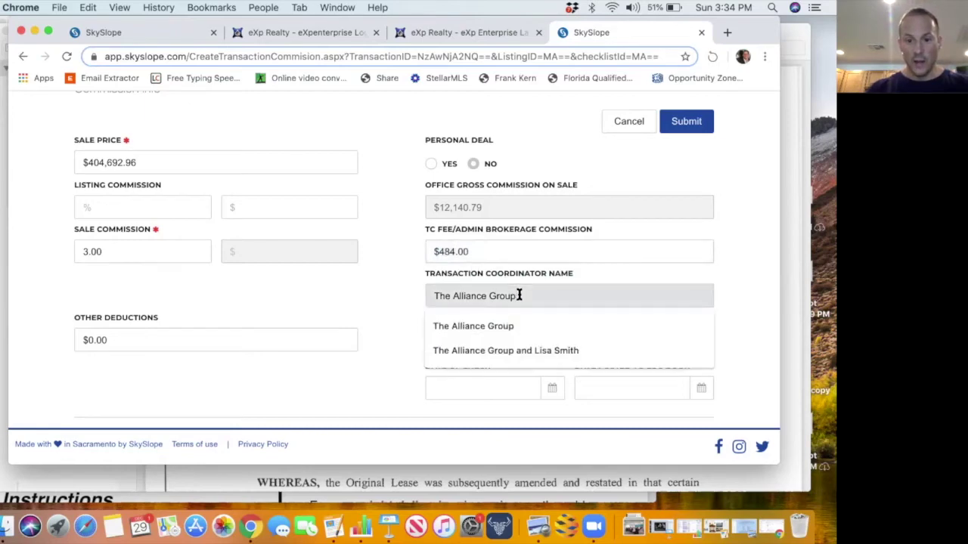
pyautogui.write('and')
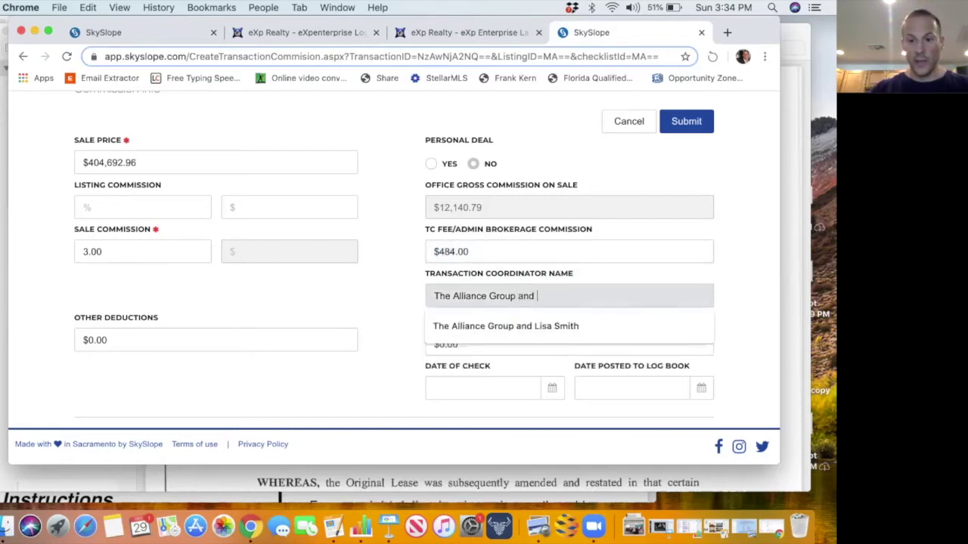
pyautogui.click(534, 327)
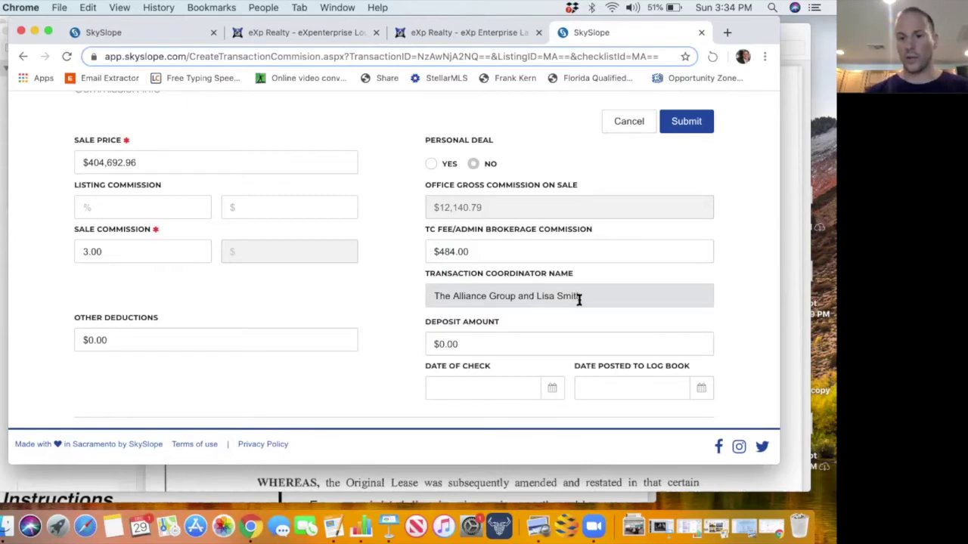
pyautogui.scroll(-1, 576, 298)
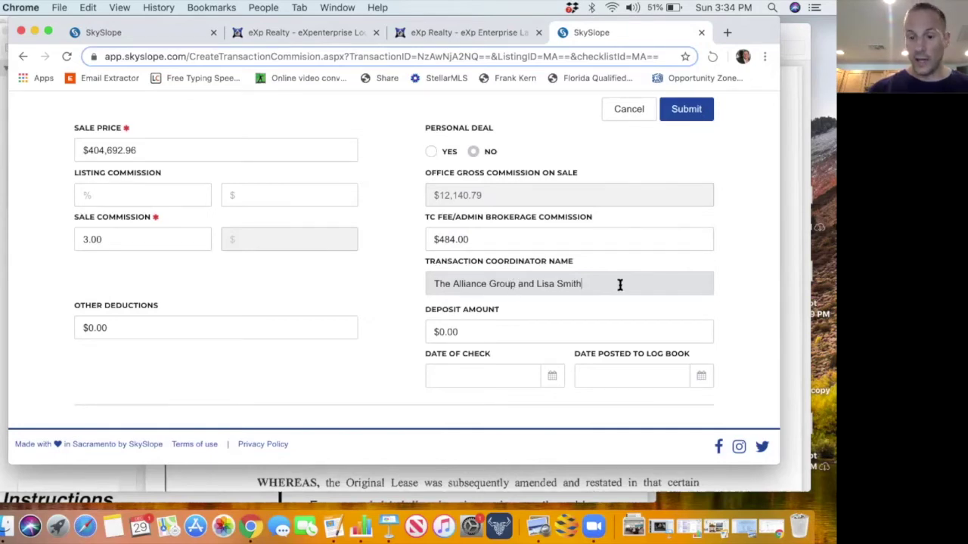
# Trim the coordinator name to The Alliance Group and correct the TC fee back to 234.
pyautogui.press('BackSpace')
pyautogui.press('BackSpace')
pyautogui.press('BackSpace')
pyautogui.press('BackSpace')
pyautogui.press('BackSpace')
pyautogui.press('BackSpace')
pyautogui.press('BackSpace')
pyautogui.press('BackSpace')
pyautogui.press('BackSpace')
pyautogui.press('BackSpace')
pyautogui.press('BackSpace')
pyautogui.press('BackSpace')
pyautogui.press('BackSpace')
pyautogui.press('BackSpace')
pyautogui.press('BackSpace')
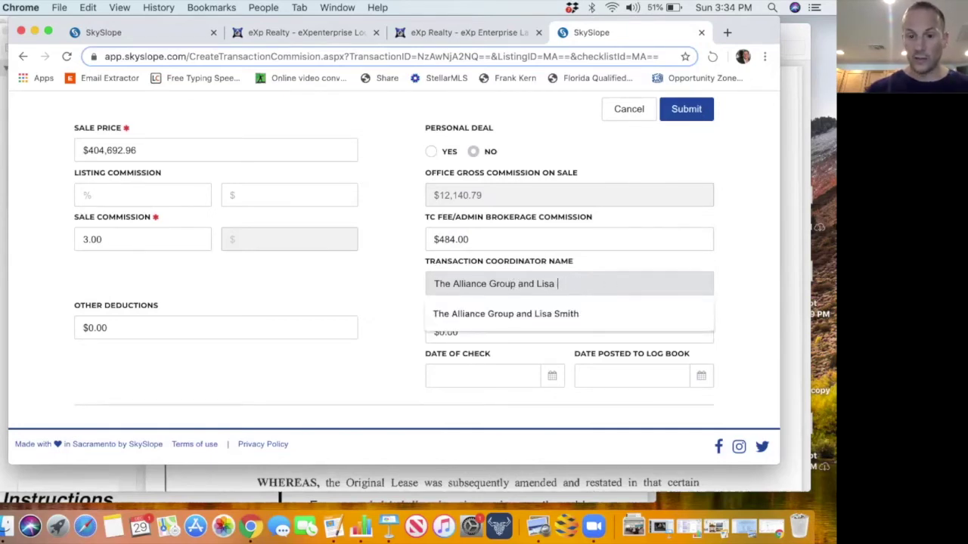
pyautogui.doubleClick(443, 240)
pyautogui.click(449, 239)
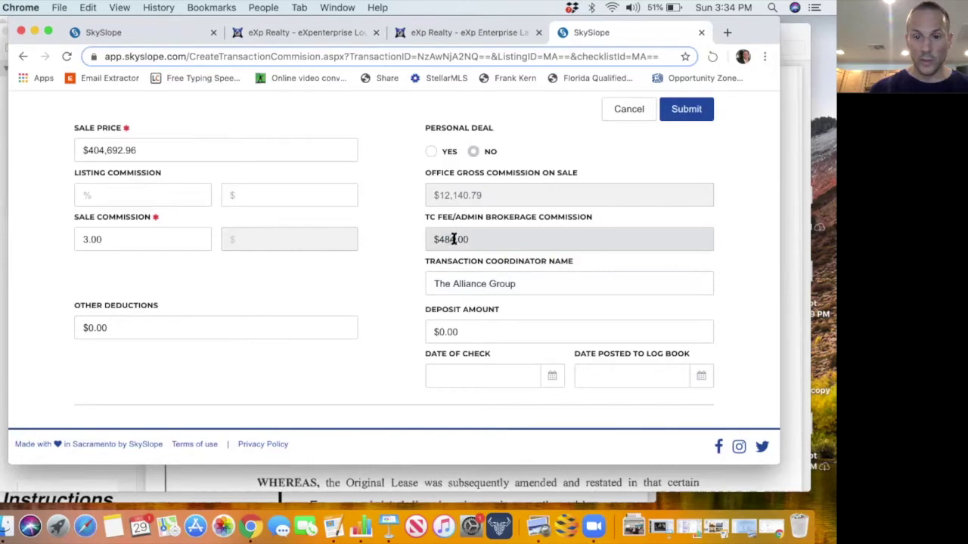
pyautogui.doubleClick(439, 239)
pyautogui.write('234')
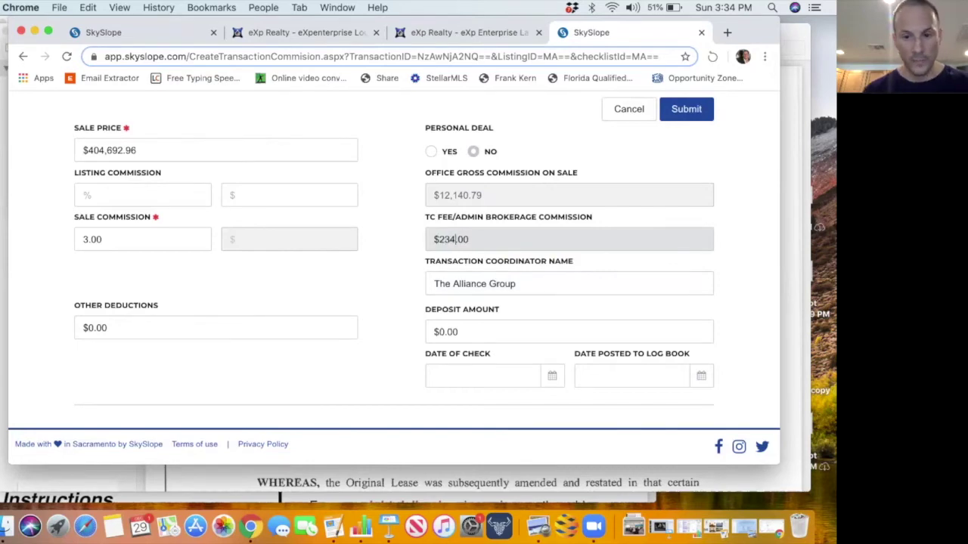
pyautogui.click(369, 318)
pyautogui.scroll(-10, 369, 319)
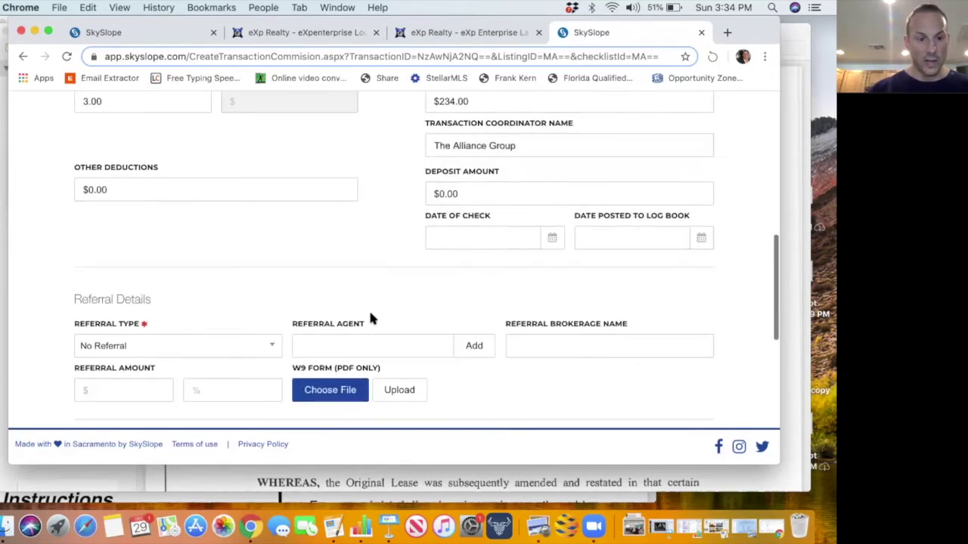
# Comment that the $234 TC fee will be mailed to The Alliance Group's Orlando, FL 32801 office.
pyautogui.click(249, 332)
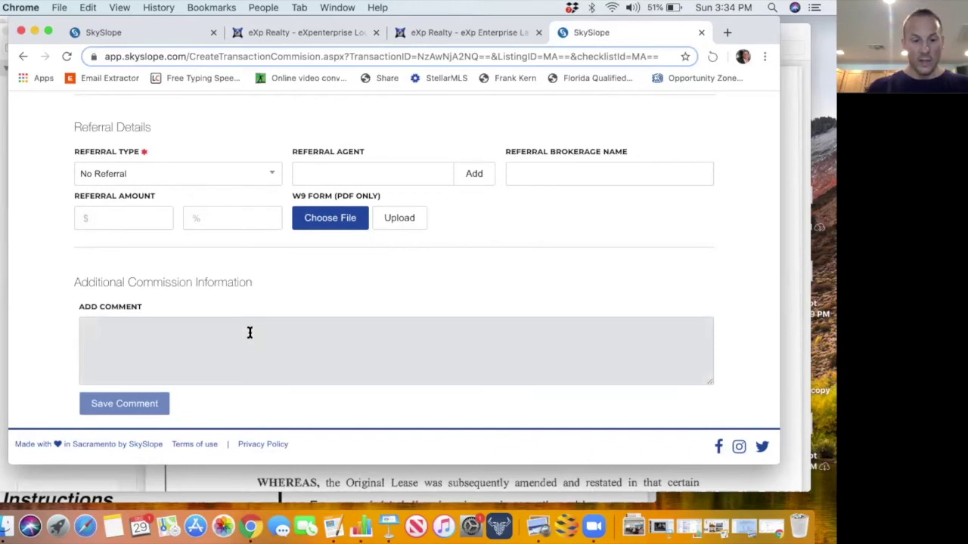
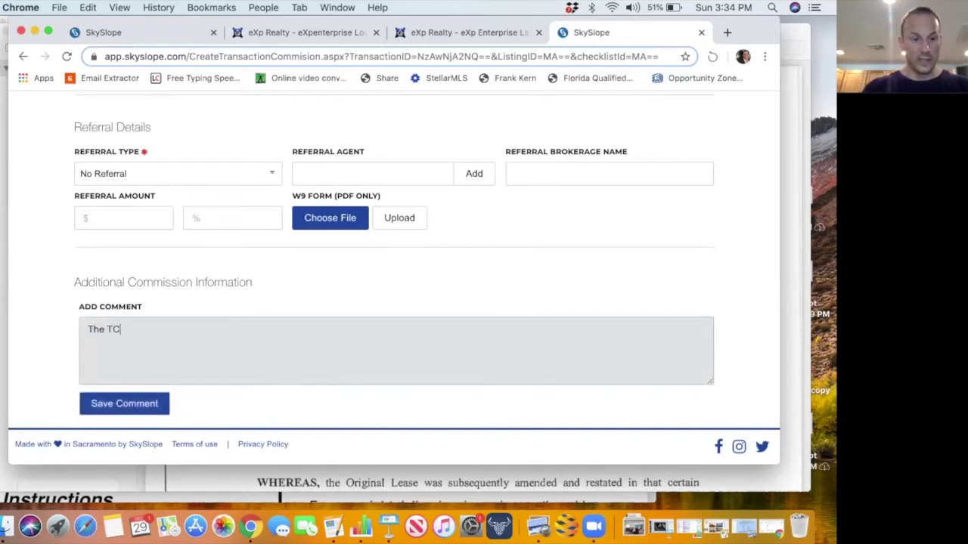
pyautogui.press('BackSpace')
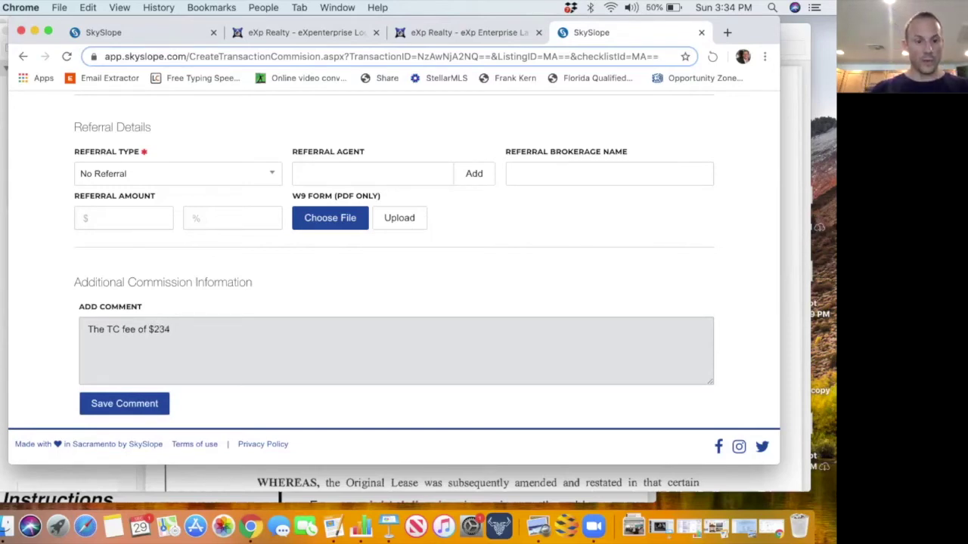
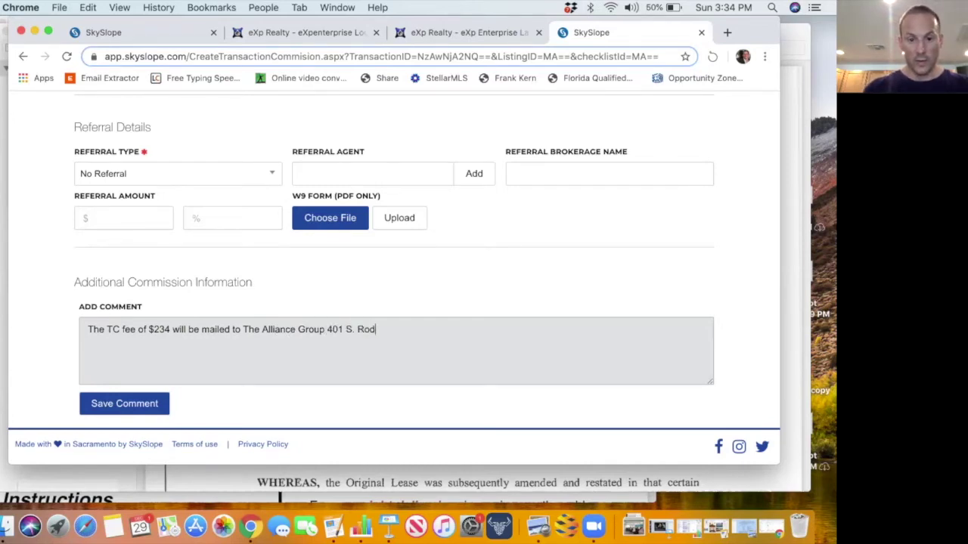
pyautogui.press('BackSpace')
pyautogui.press('BackSpace')
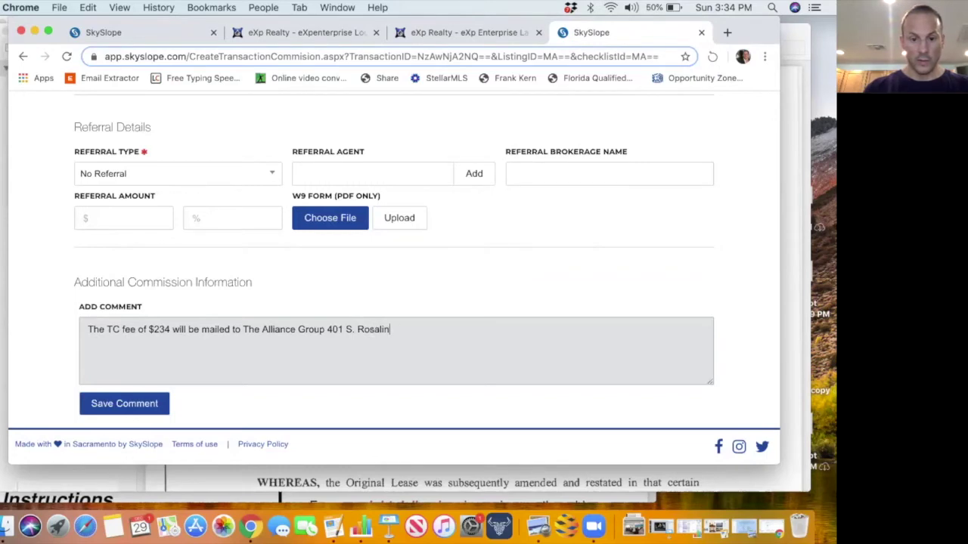
pyautogui.press('BackSpace')
pyautogui.press('BackSpace')
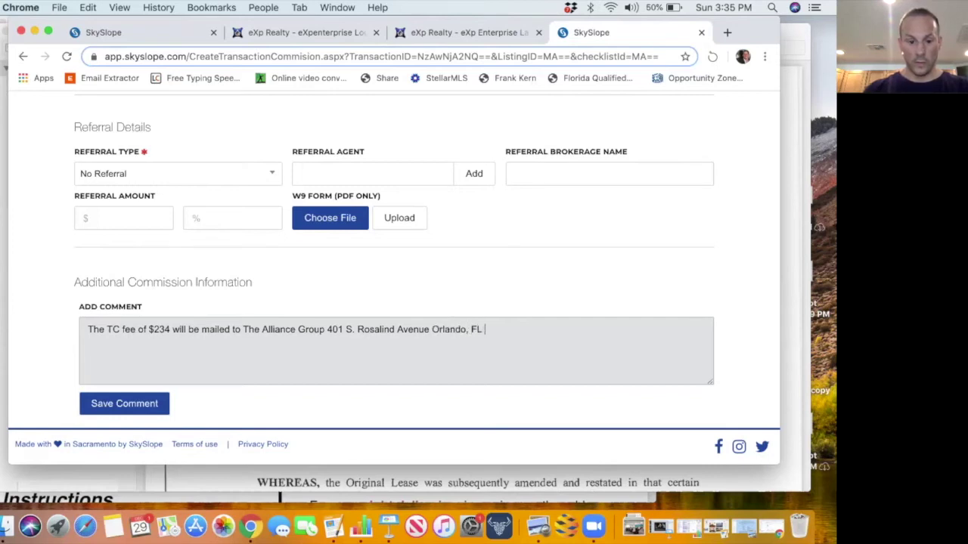
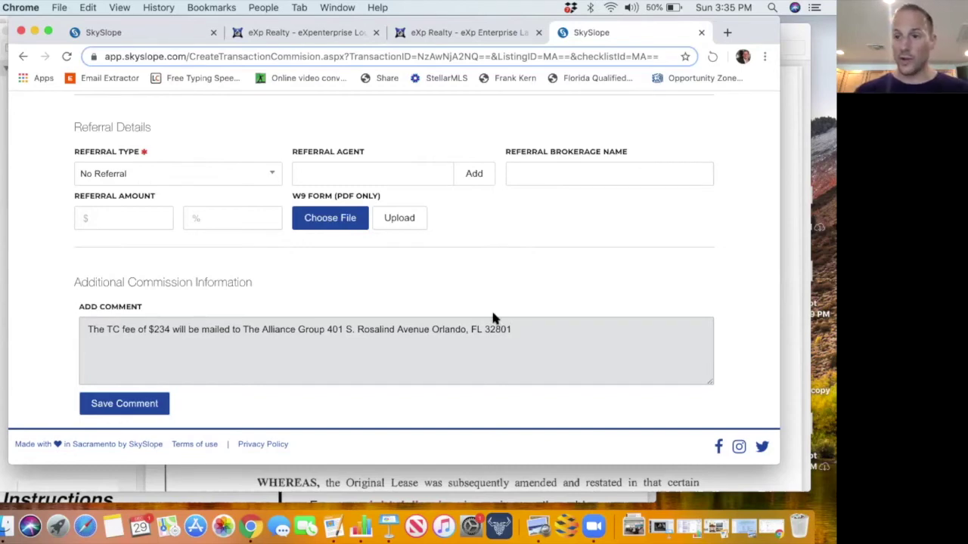
# Draft a second comment line about mailing the TC fee to a person, then delete it.
pyautogui.press('Return')
pyautogui.write('M')
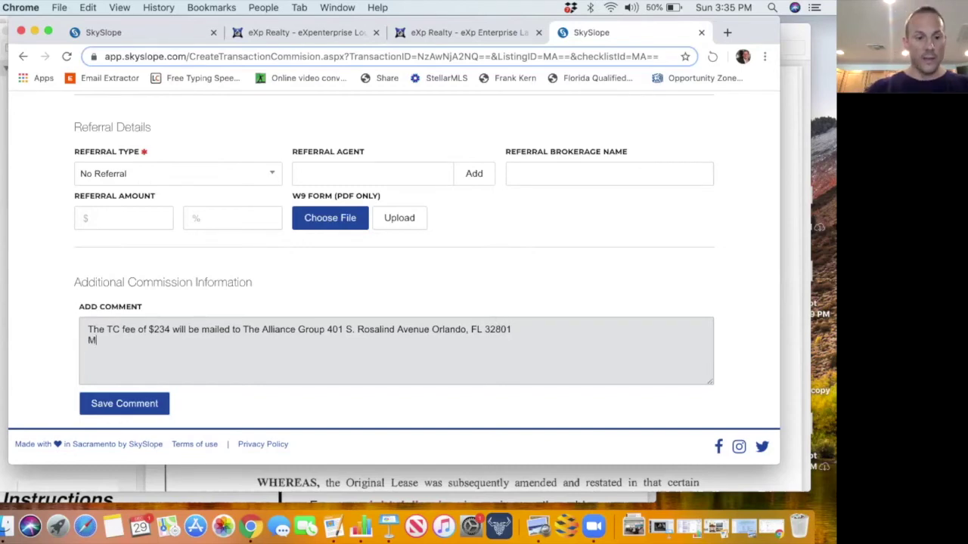
pyautogui.write('ail ')
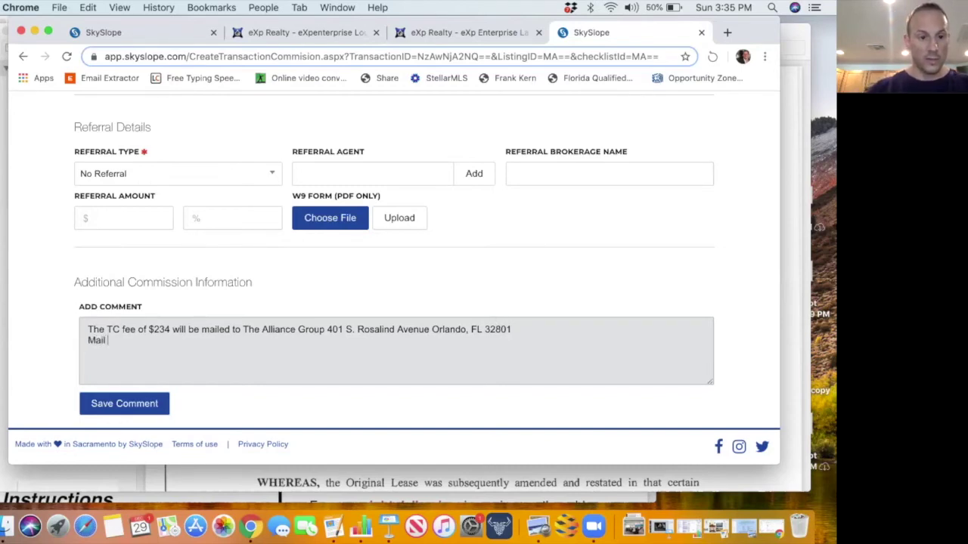
pyautogui.write('TC fee of ')
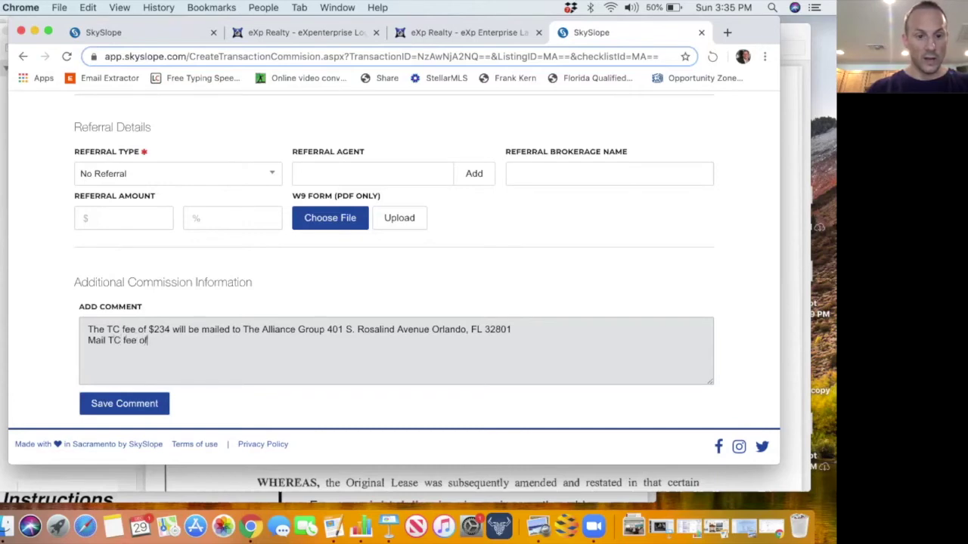
pyautogui.write('$25')
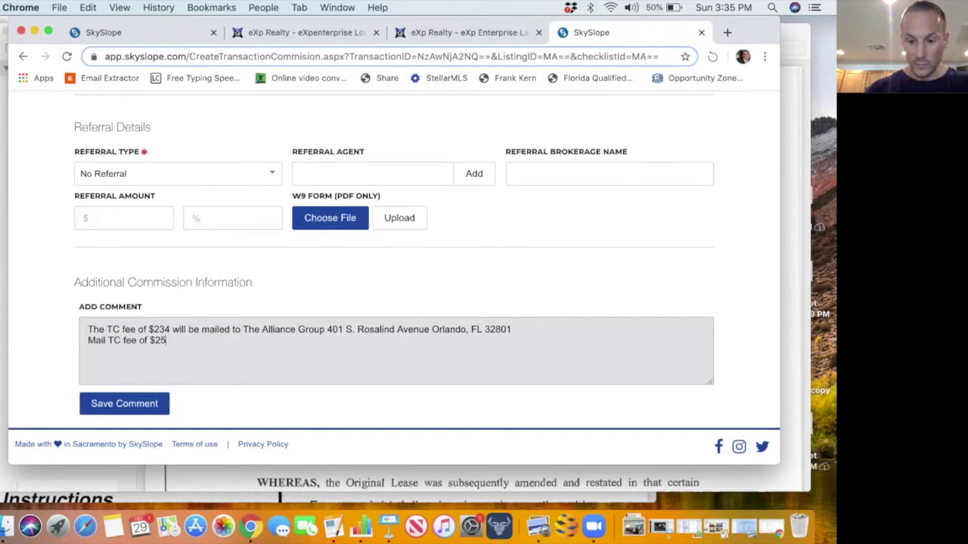
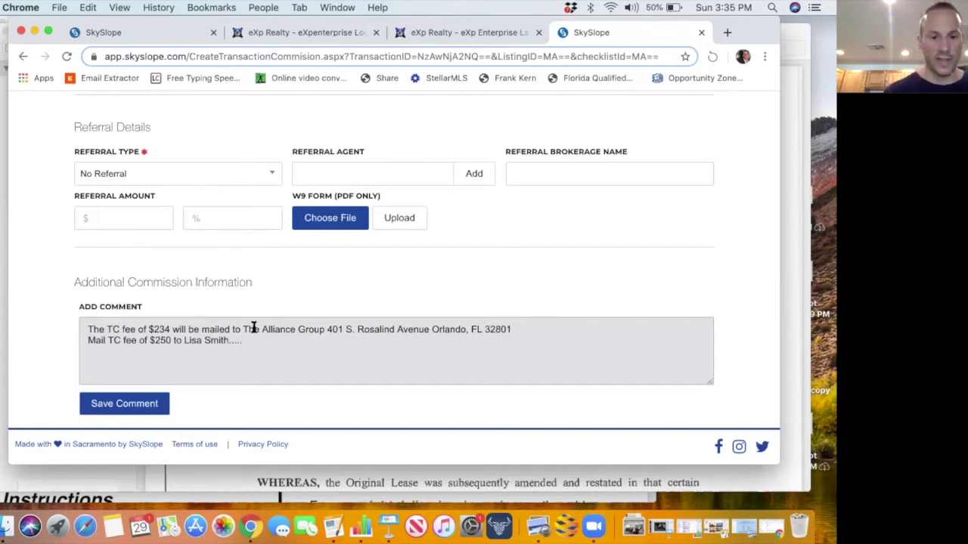
pyautogui.moveTo(240, 341); pyautogui.dragTo(82, 341)
pyautogui.press('BackSpace')
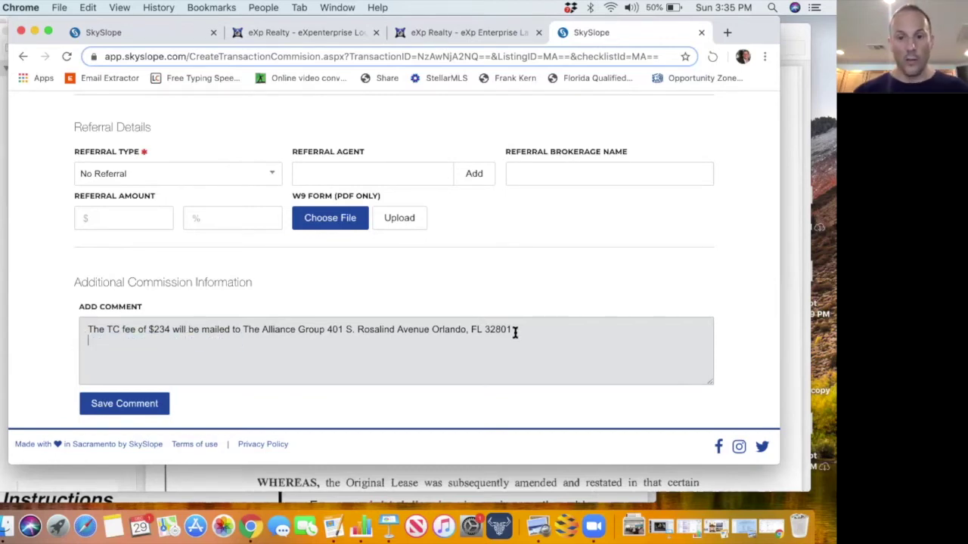
pyautogui.scroll(5, 514, 330)
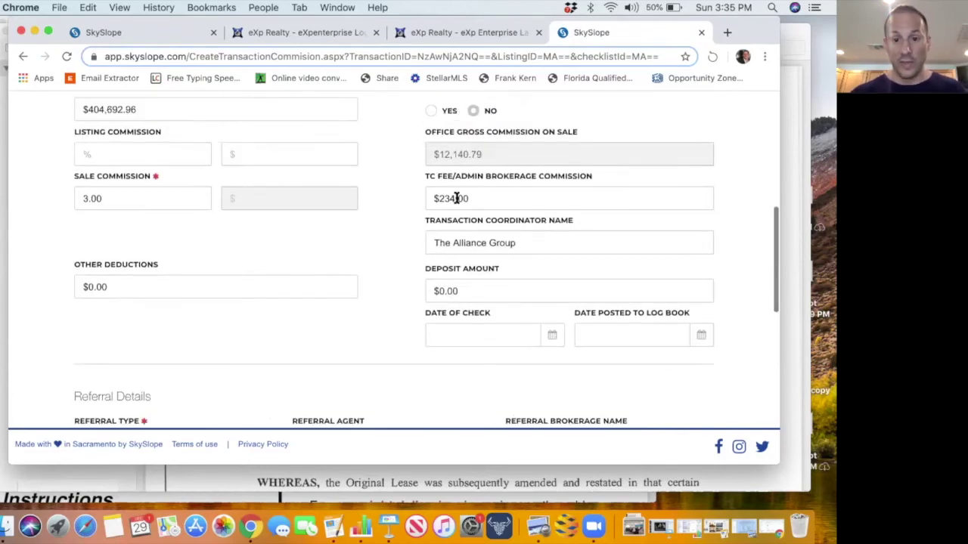
pyautogui.scroll(1, 449, 233)
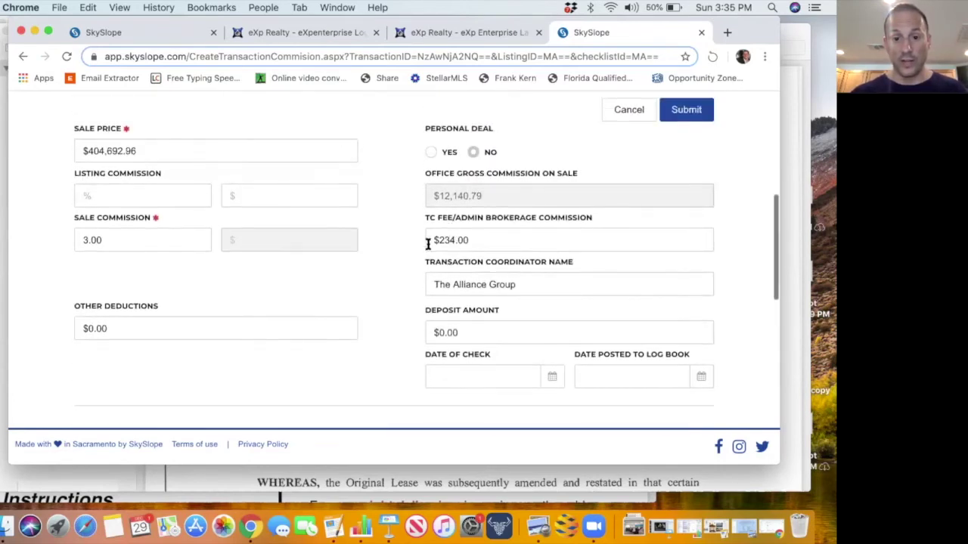
pyautogui.scroll(7, 521, 326)
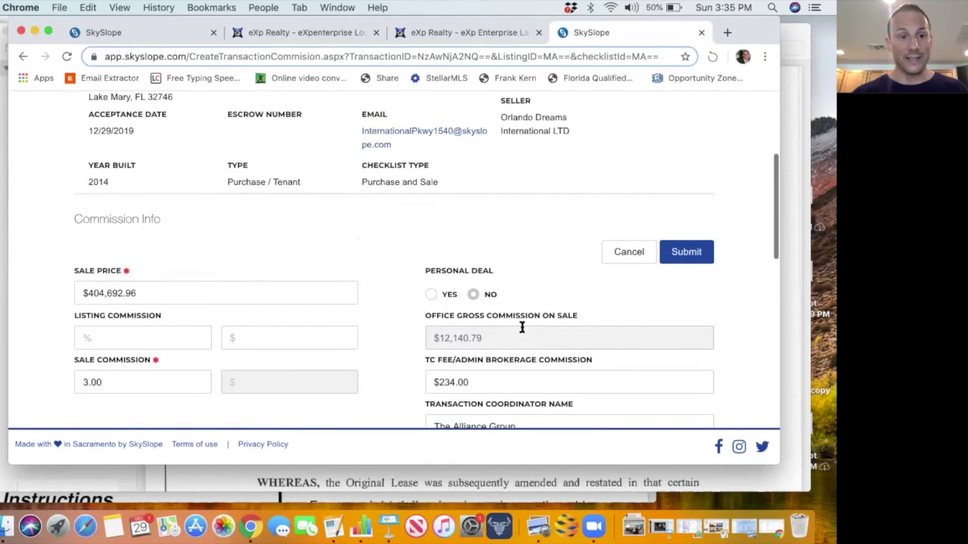
pyautogui.scroll(-8, 522, 331)
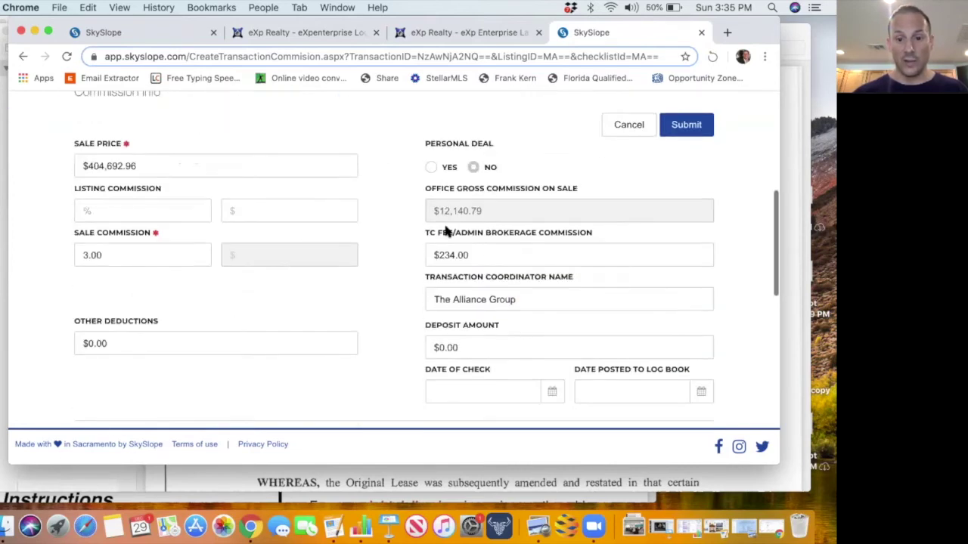
pyautogui.scroll(-3, 501, 319)
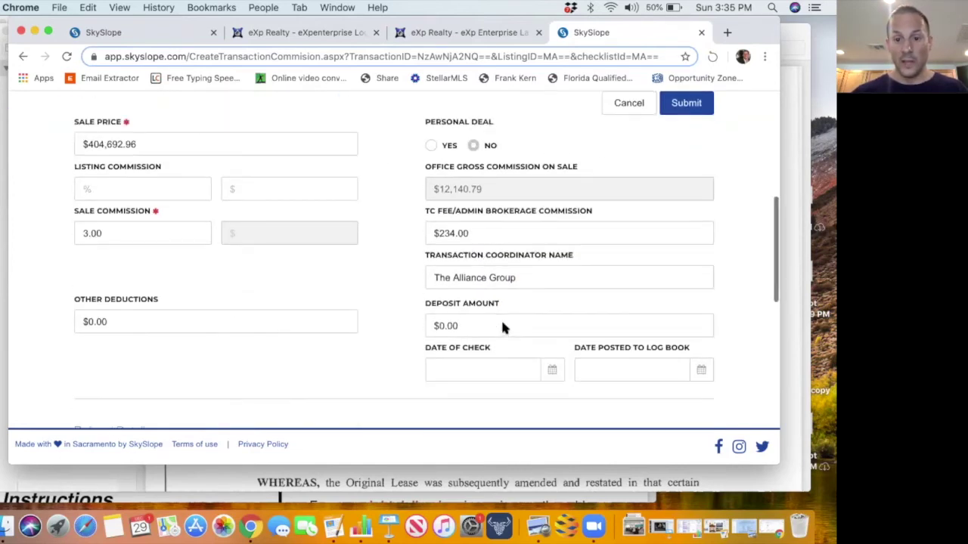
pyautogui.scroll(-9, 503, 325)
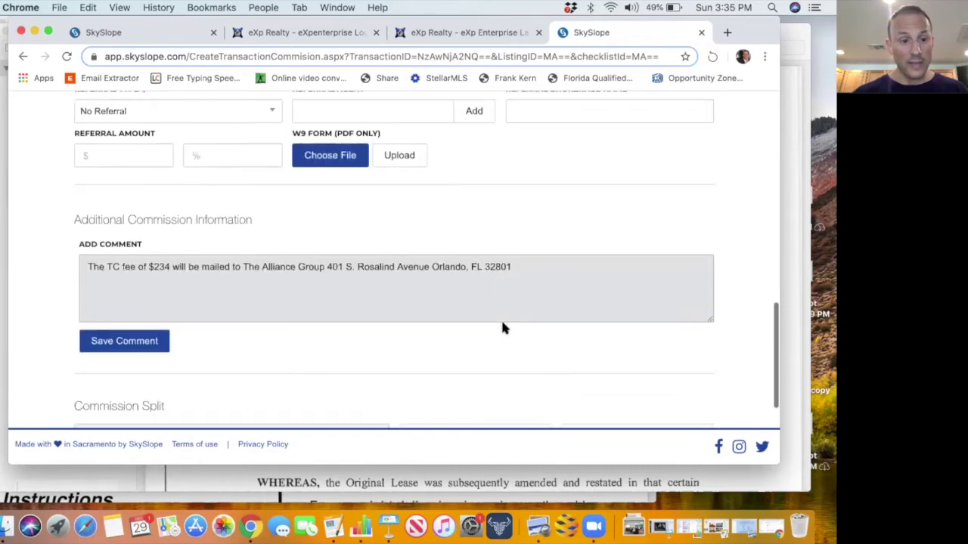
pyautogui.scroll(-2, 501, 325)
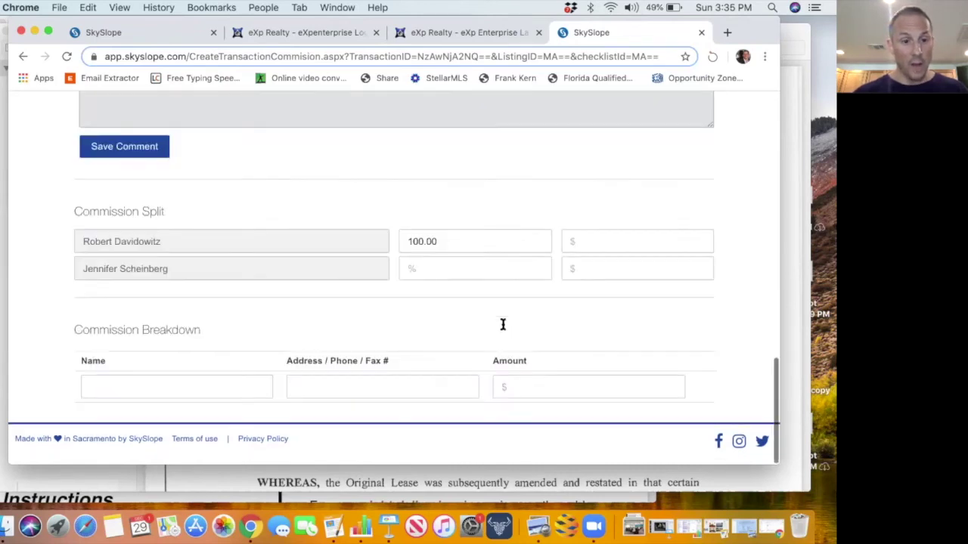
pyautogui.scroll(5, 502, 325)
pyautogui.scroll(2, 500, 319)
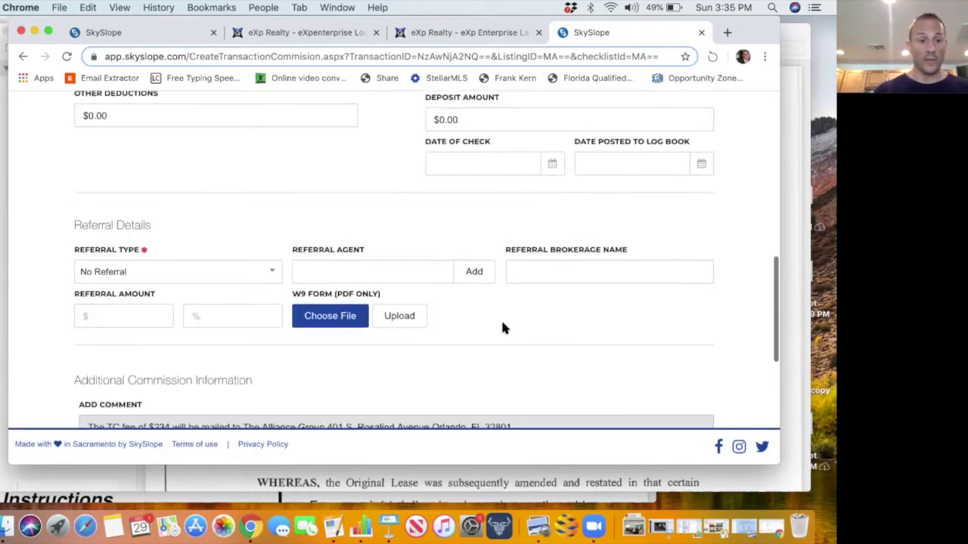
pyautogui.scroll(1, 296, 200)
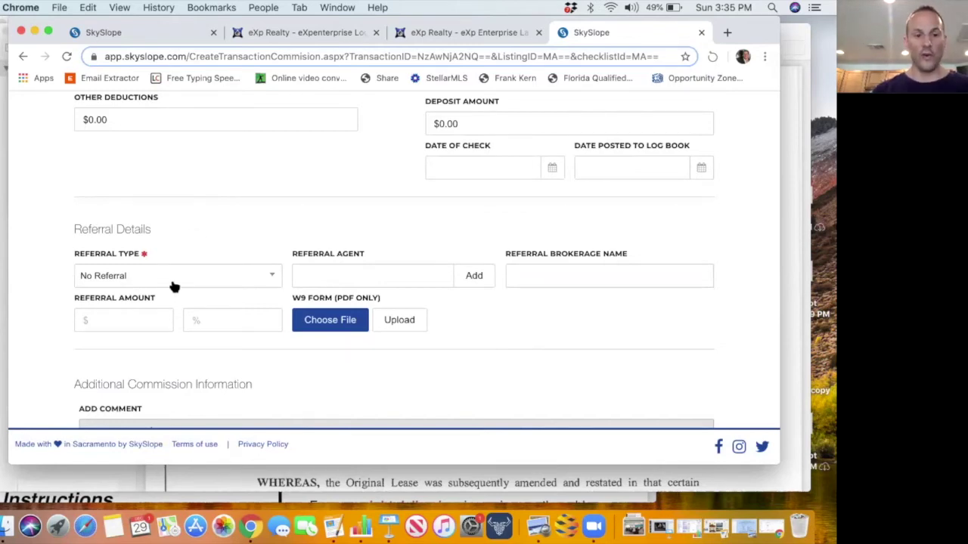
# Set the referral type to External, closing the new-agent form and brokerage list unused.
pyautogui.click(207, 286)
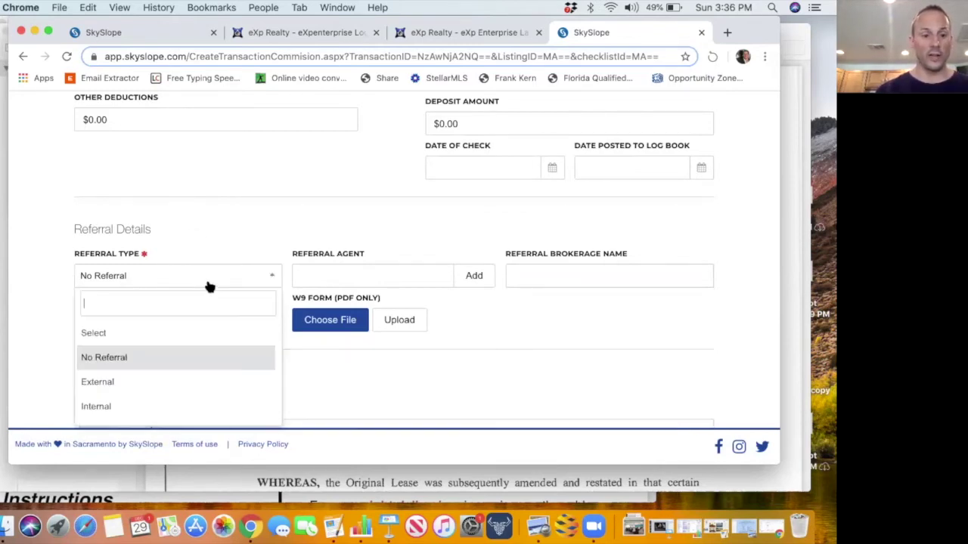
pyautogui.scroll(-3, 283, 339)
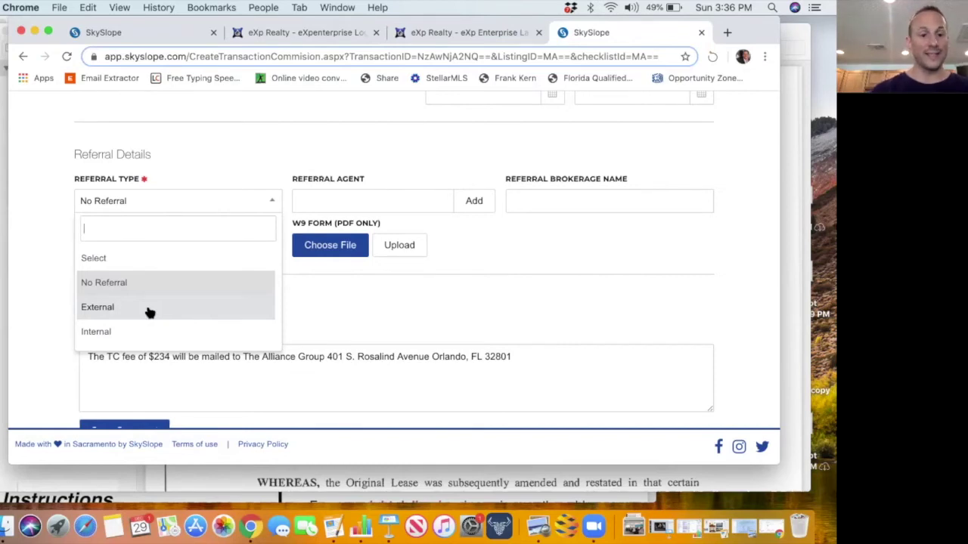
pyautogui.click(149, 310)
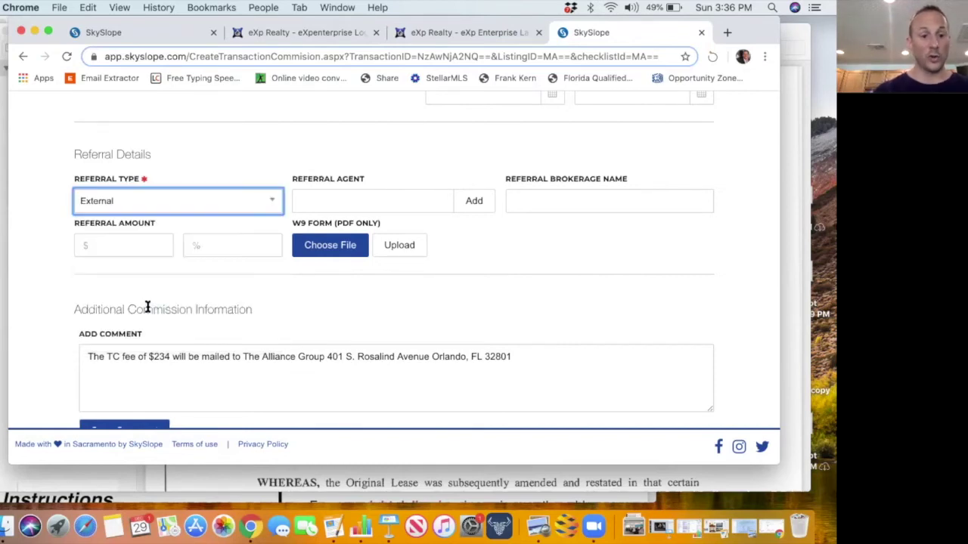
pyautogui.click(409, 201)
pyautogui.click(482, 205)
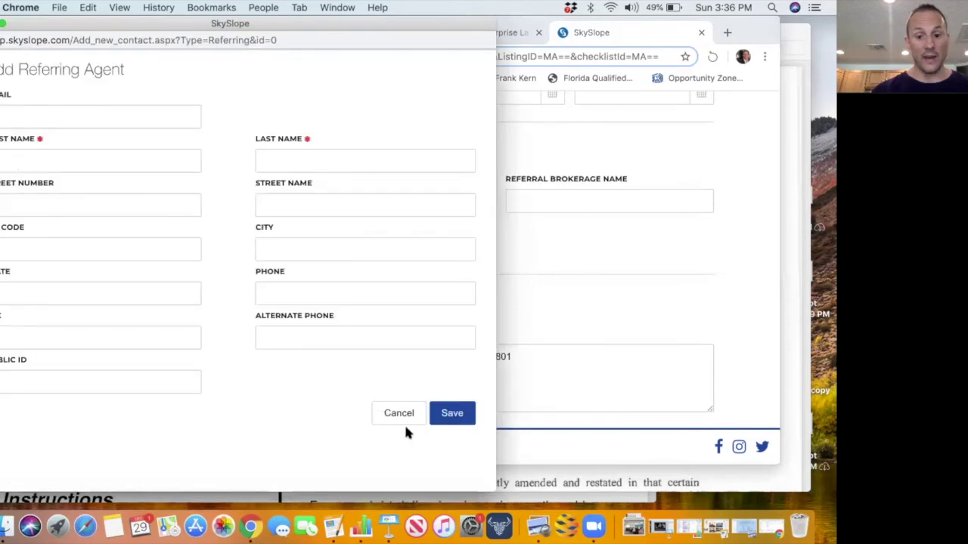
pyautogui.click(401, 415)
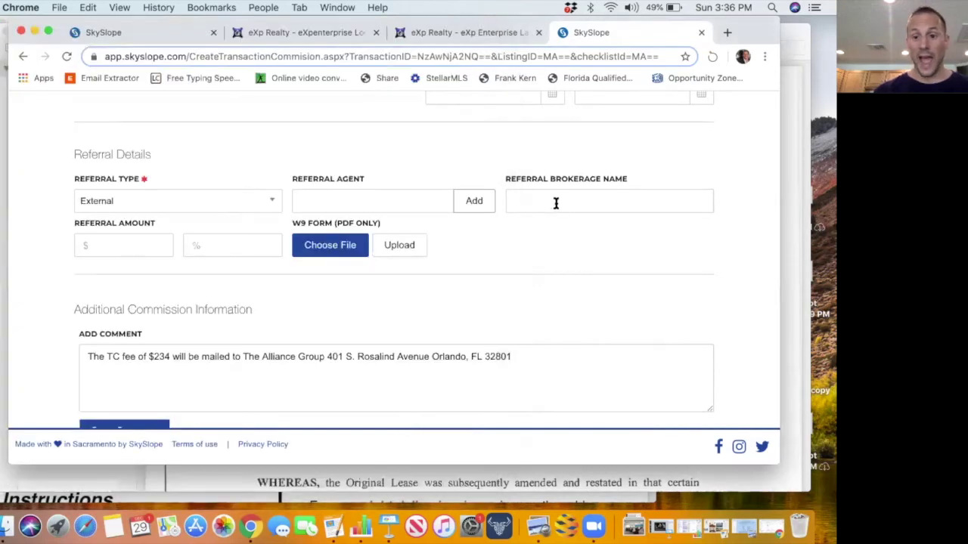
pyautogui.click(555, 203)
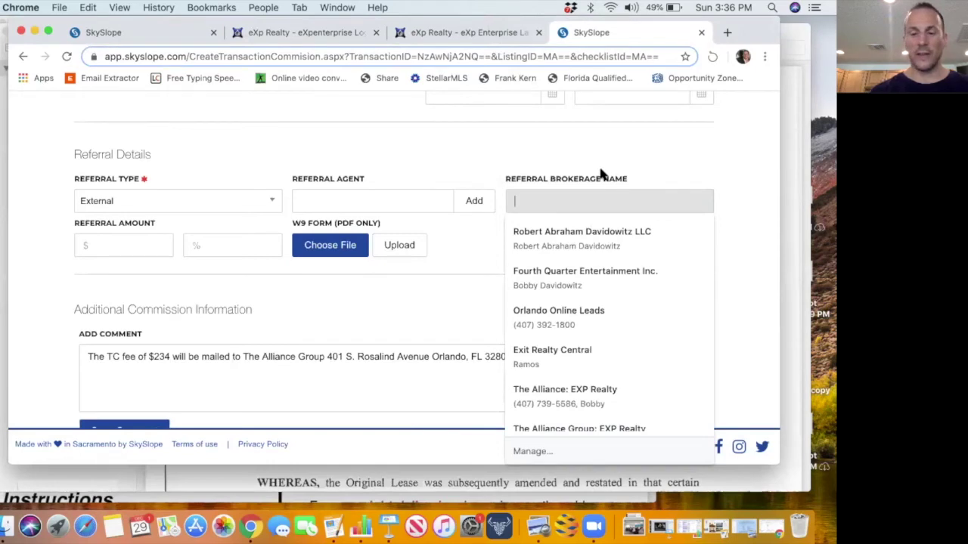
pyautogui.click(106, 249)
# Enter a 25 percent referral amount.
pyautogui.click(197, 243)
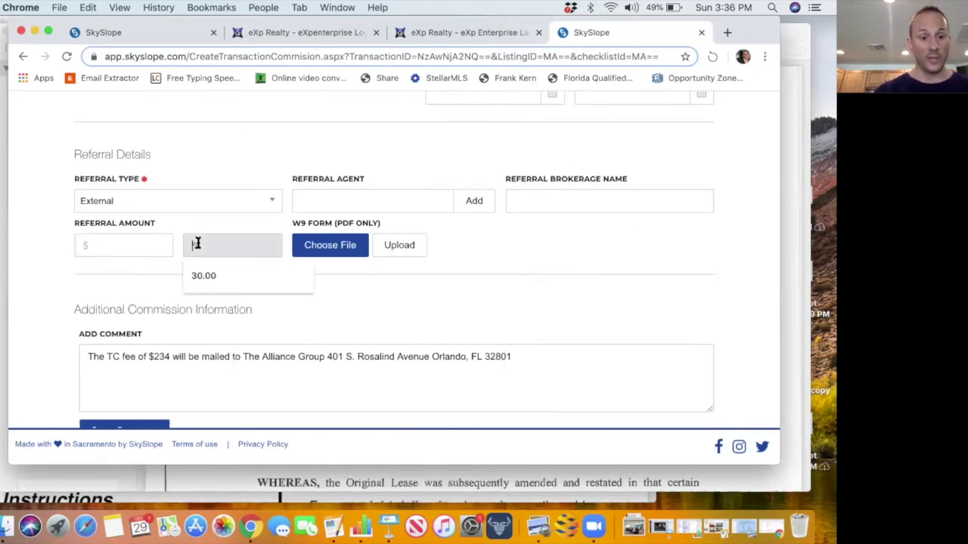
pyautogui.write('25')
pyautogui.click(203, 275)
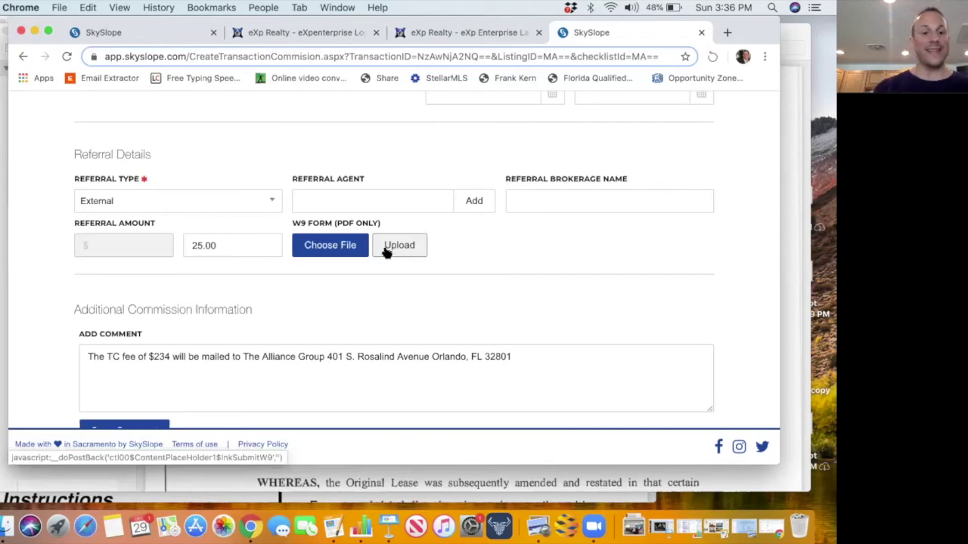
# Change the referral type to Internal and add the referring agent by full name.
pyautogui.click(219, 205)
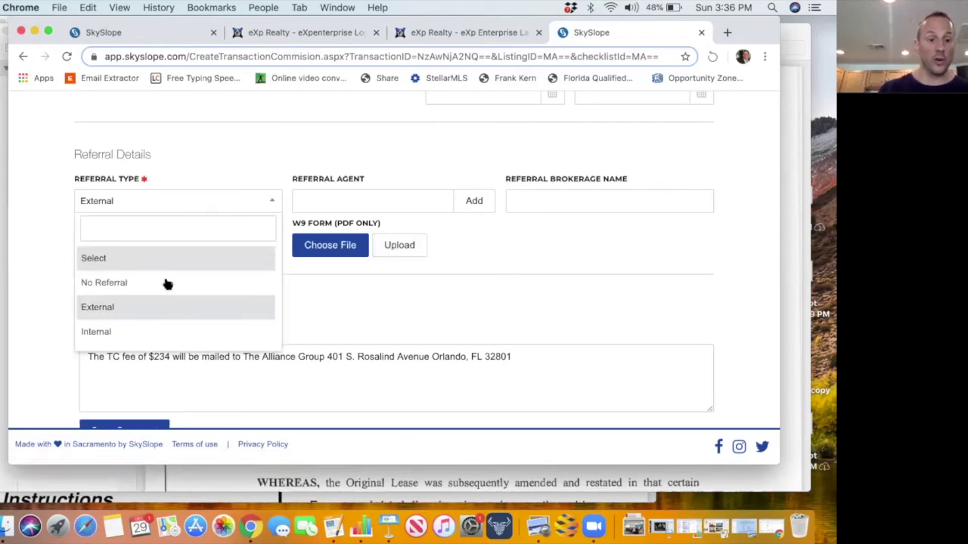
pyautogui.click(151, 329)
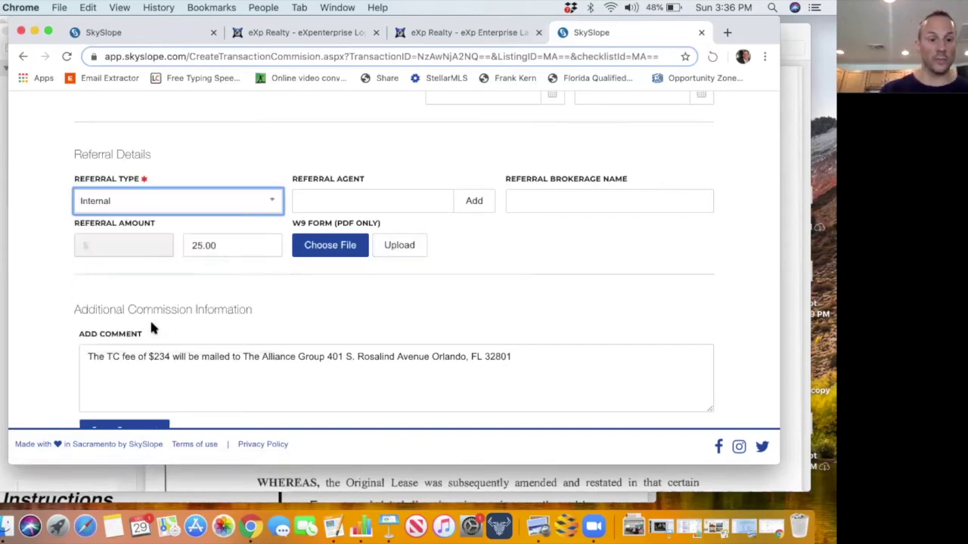
pyautogui.click(325, 202)
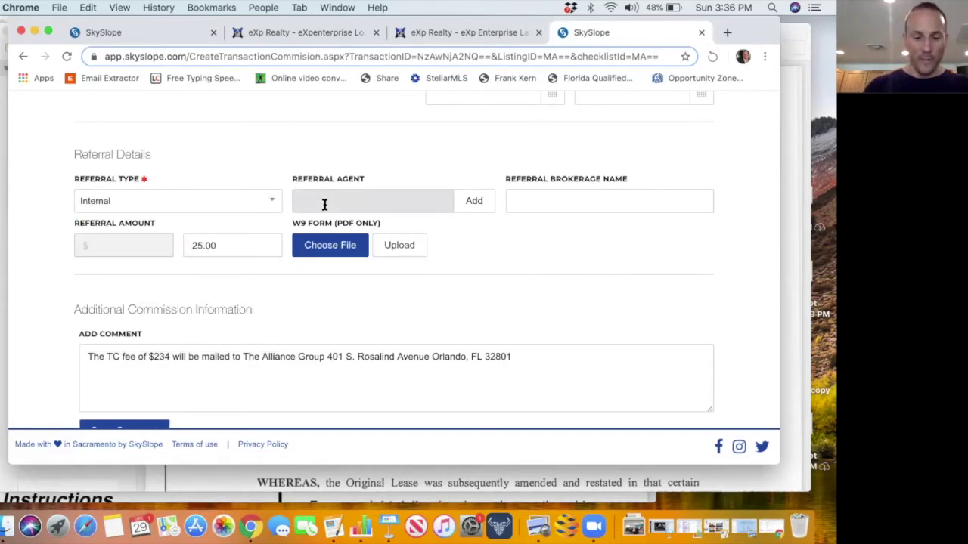
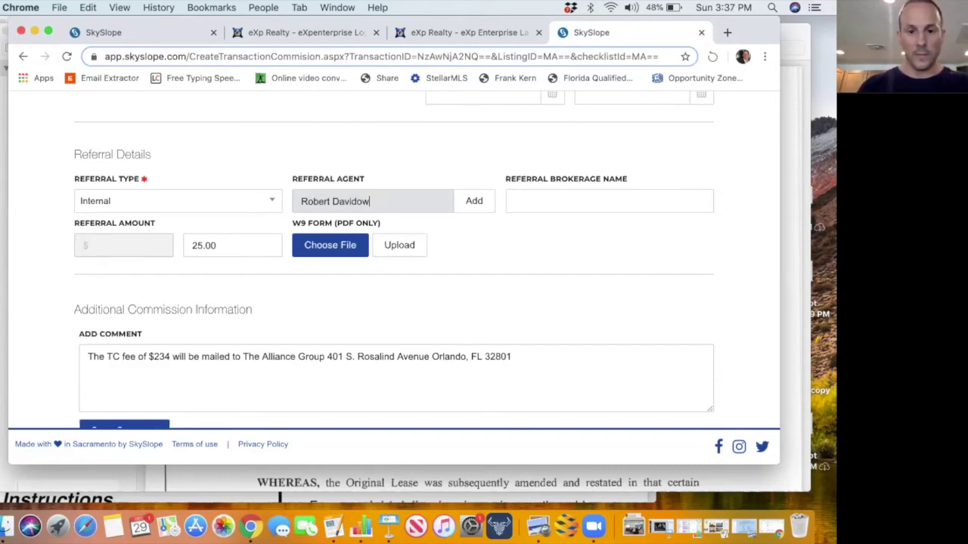
pyautogui.click(474, 203)
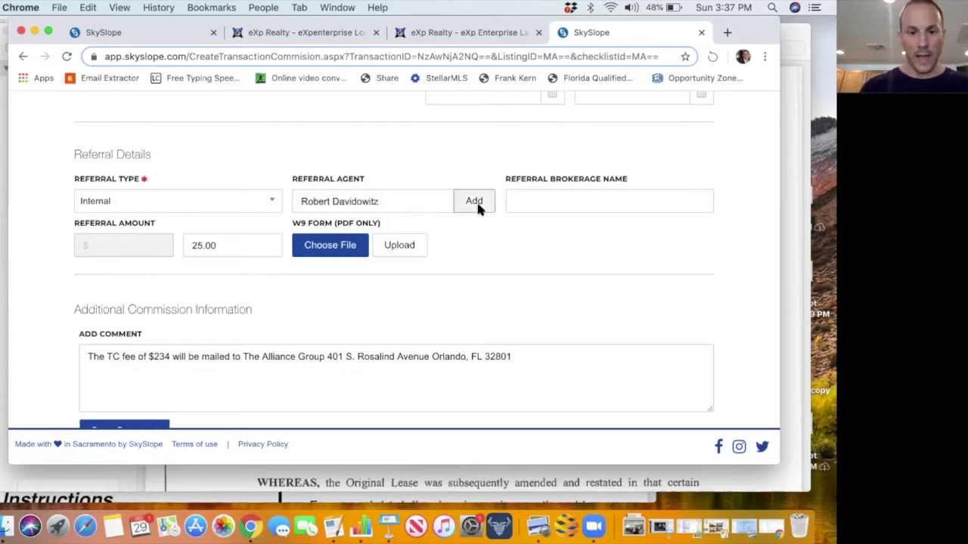
# Enter the referring agent's first and last name, pick the saved contact, and dismiss the No Contact Found alert.
pyautogui.click(59, 162)
pyautogui.press('Tab')
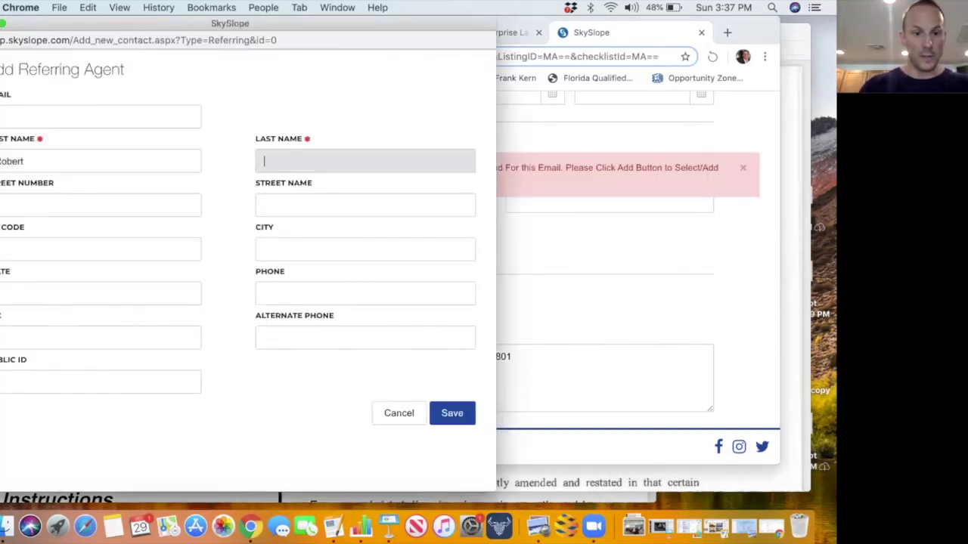
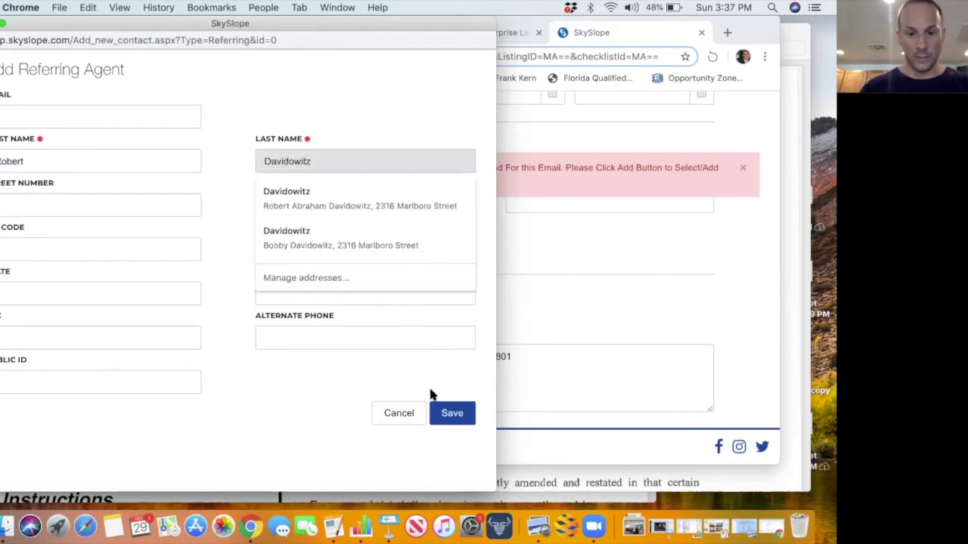
pyautogui.click(452, 413)
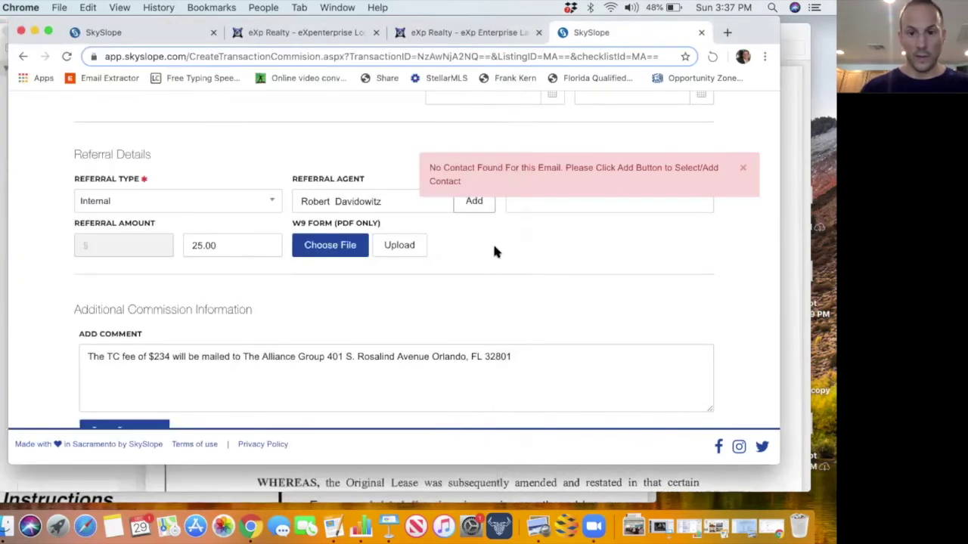
pyautogui.click(744, 168)
pyautogui.click(415, 201)
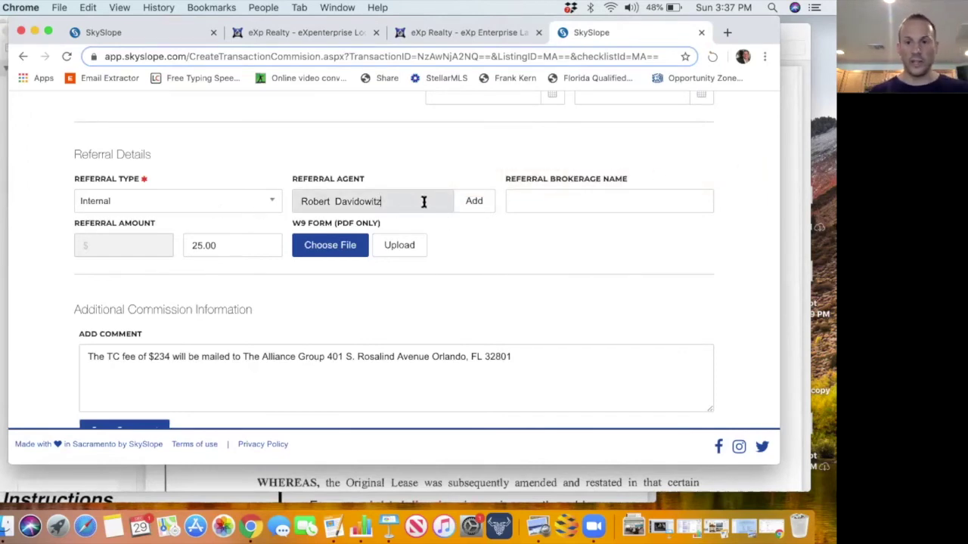
# Set the referral brokerage to EXP Realty LLC and dismiss the No Contact Found alert.
pyautogui.click(551, 206)
pyautogui.write('Ex')
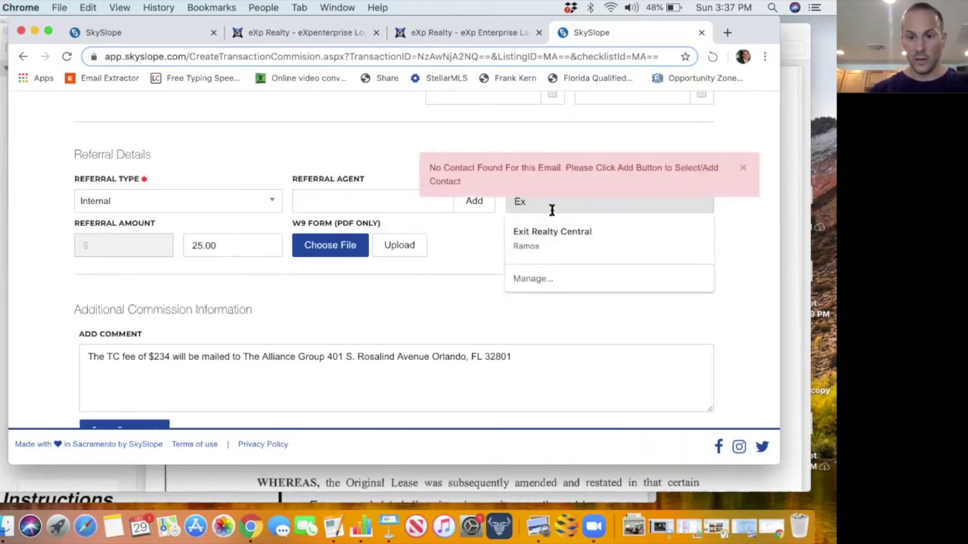
pyautogui.press('BackSpace')
pyautogui.write('XP Realty LLC')
pyautogui.click(552, 232)
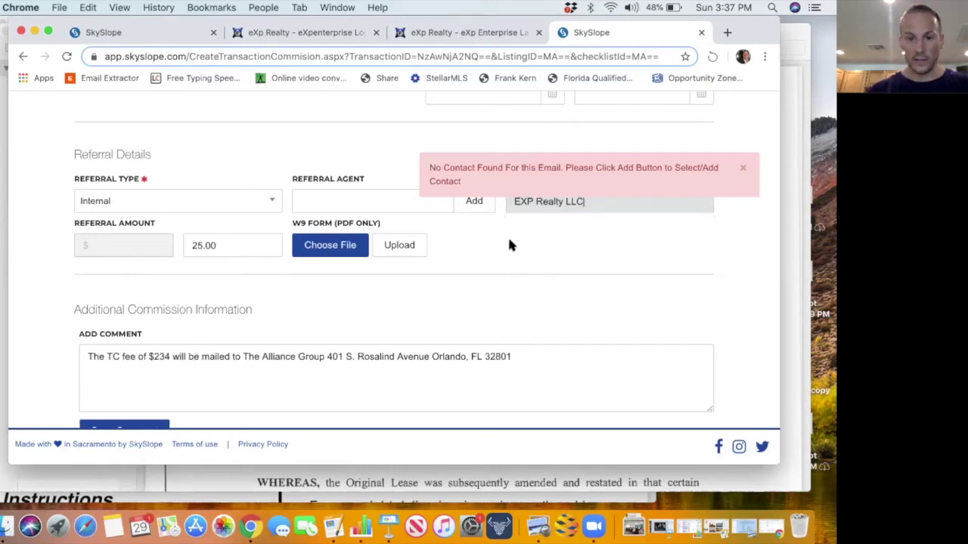
pyautogui.click(743, 169)
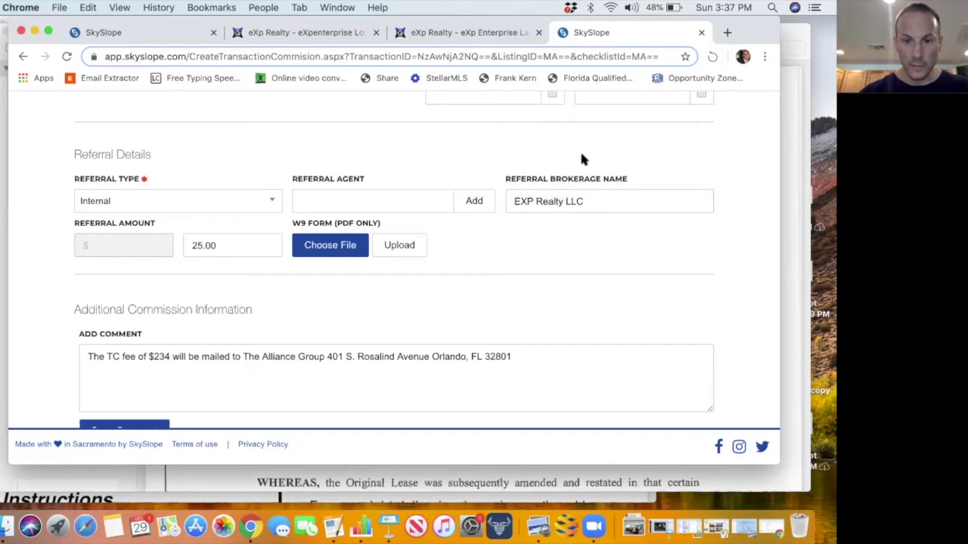
# Add the referring agent as a contact with autofilled e-mail and details, and save it.
pyautogui.click(474, 203)
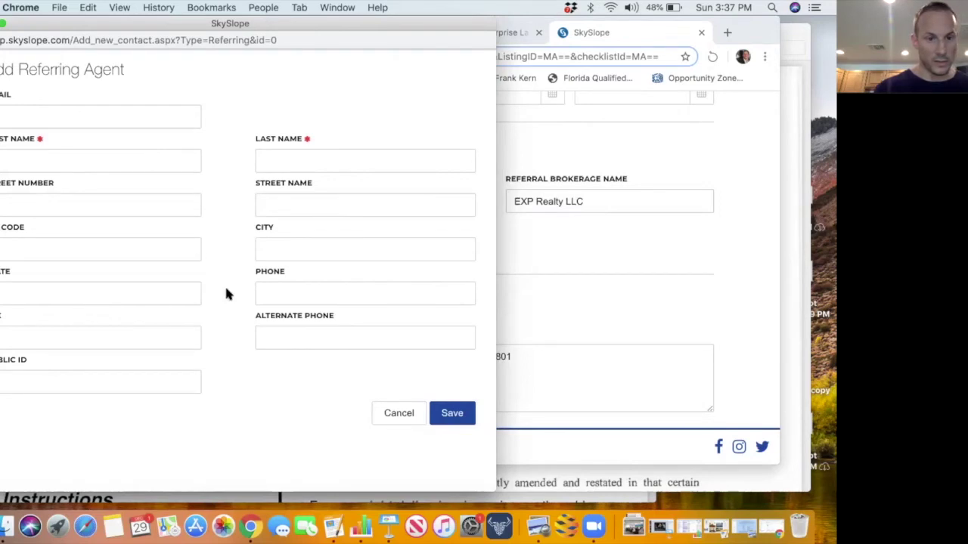
pyautogui.click(142, 121)
pyautogui.click(134, 145)
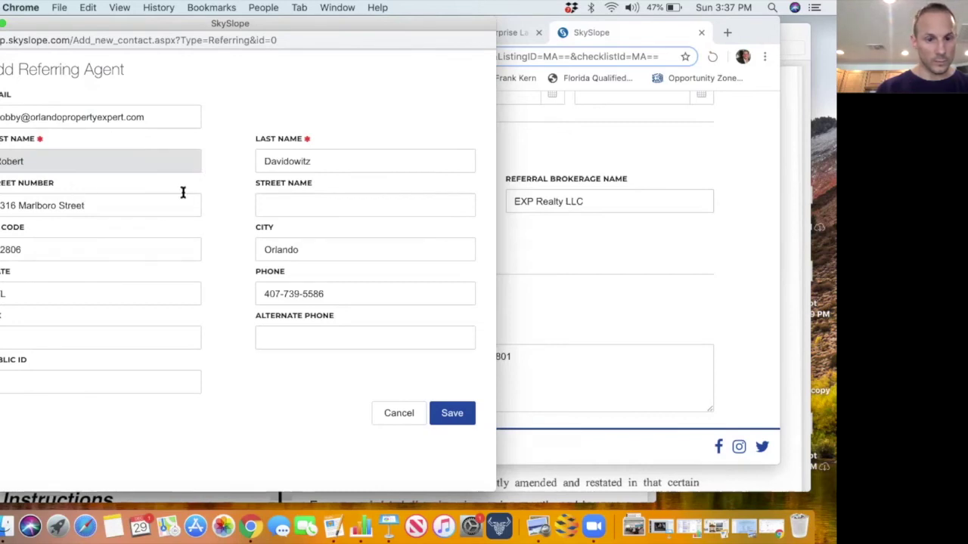
pyautogui.click(451, 414)
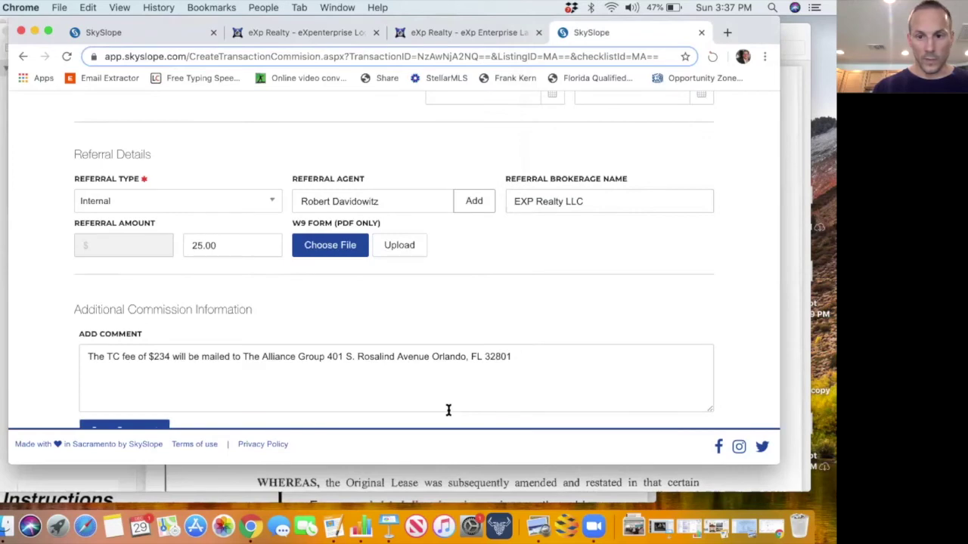
pyautogui.scroll(2, 480, 273)
pyautogui.scroll(-3, 480, 273)
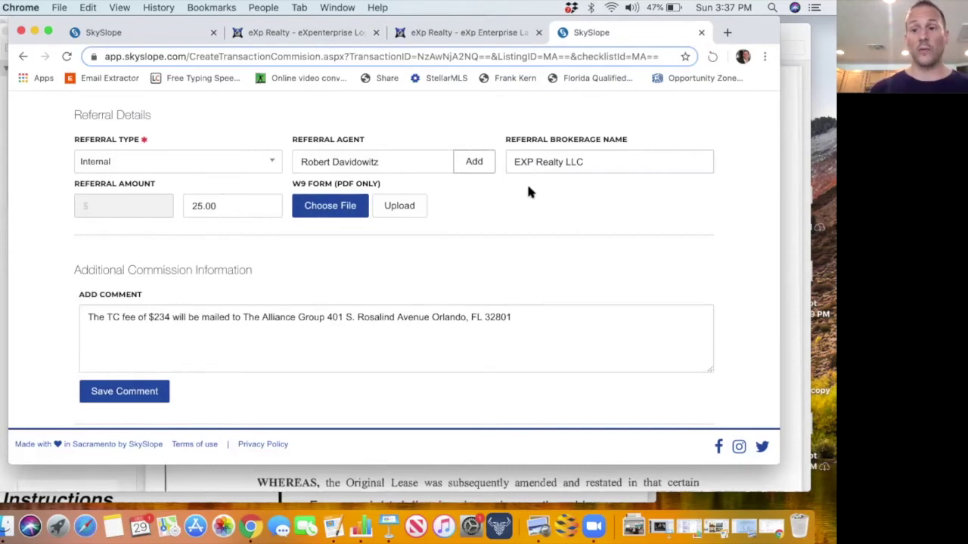
pyautogui.scroll(1, 528, 186)
pyautogui.scroll(-1, 529, 187)
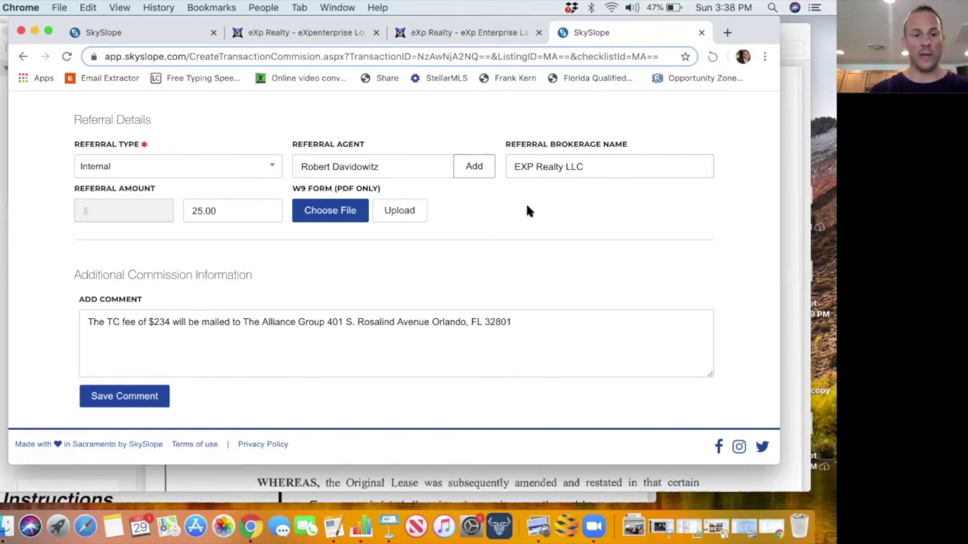
pyautogui.scroll(5, 527, 210)
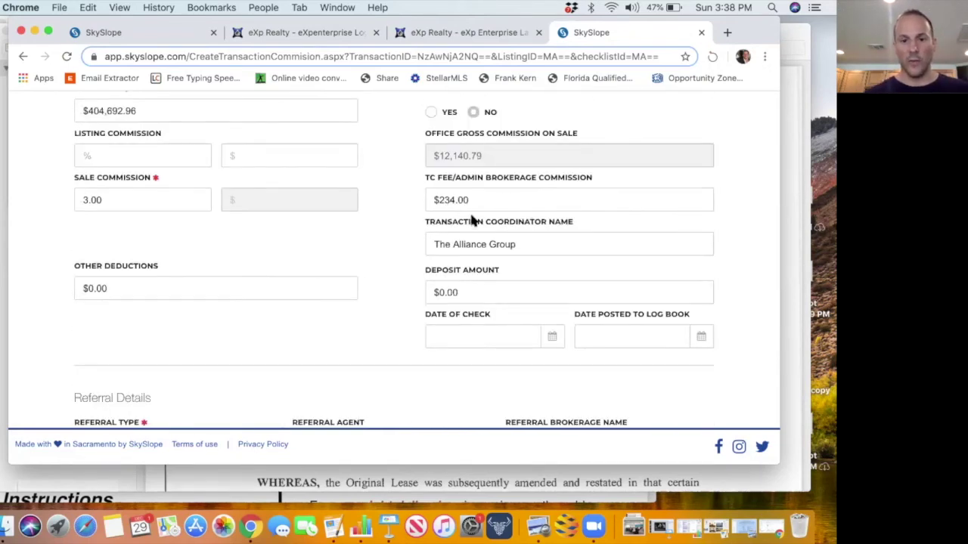
pyautogui.scroll(10, 486, 217)
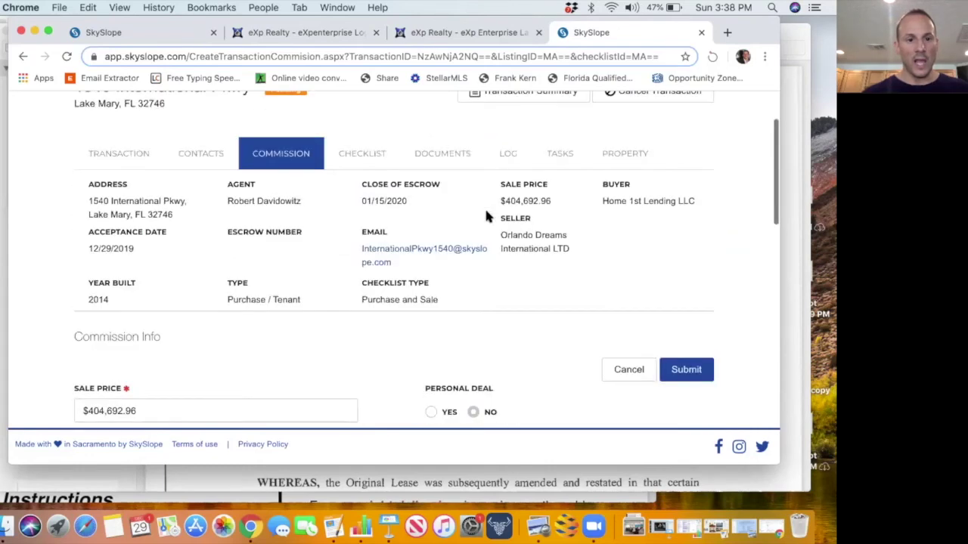
pyautogui.scroll(-2, 486, 217)
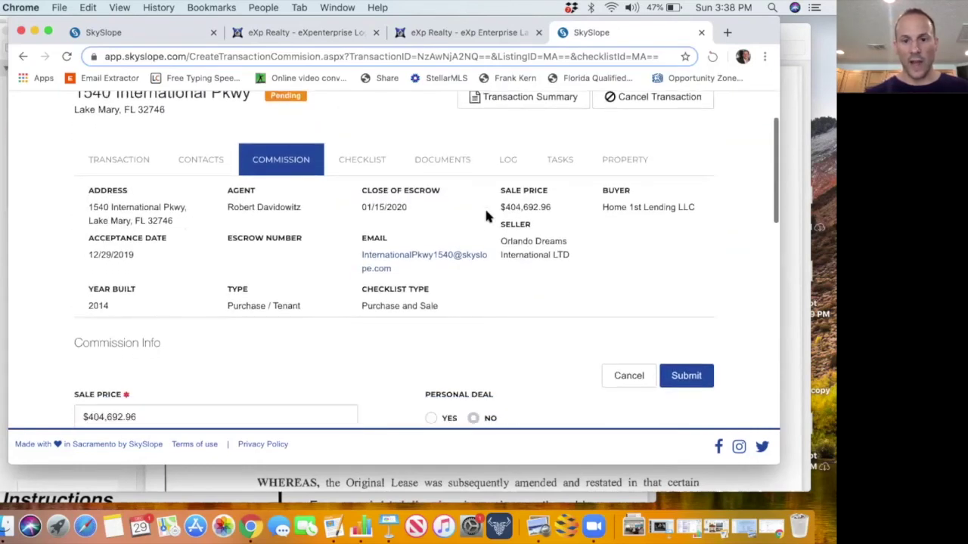
# Review the Sales and Disclosure Documentation lists, including the Wiring Fraud Advisory Notice and iBuyer Contract.
pyautogui.click(370, 165)
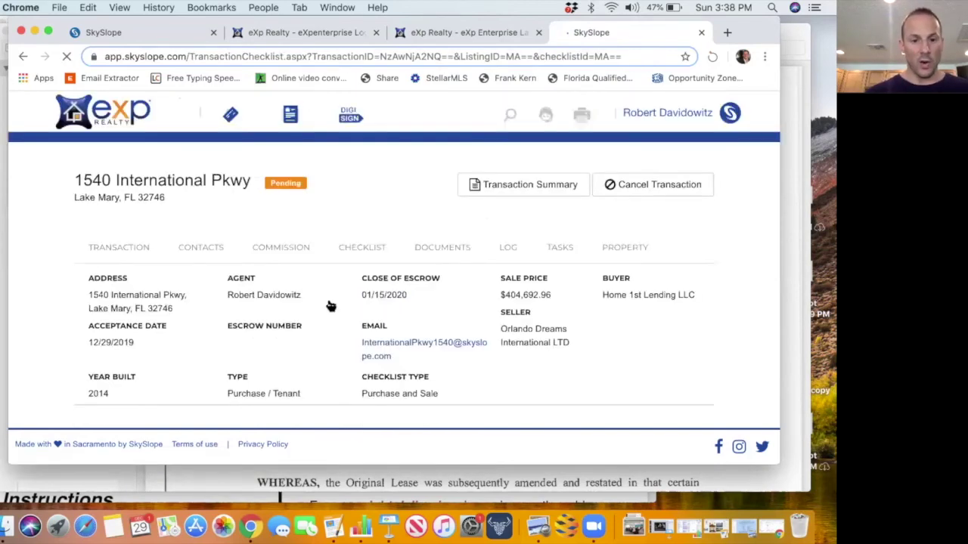
pyautogui.scroll(-5, 329, 305)
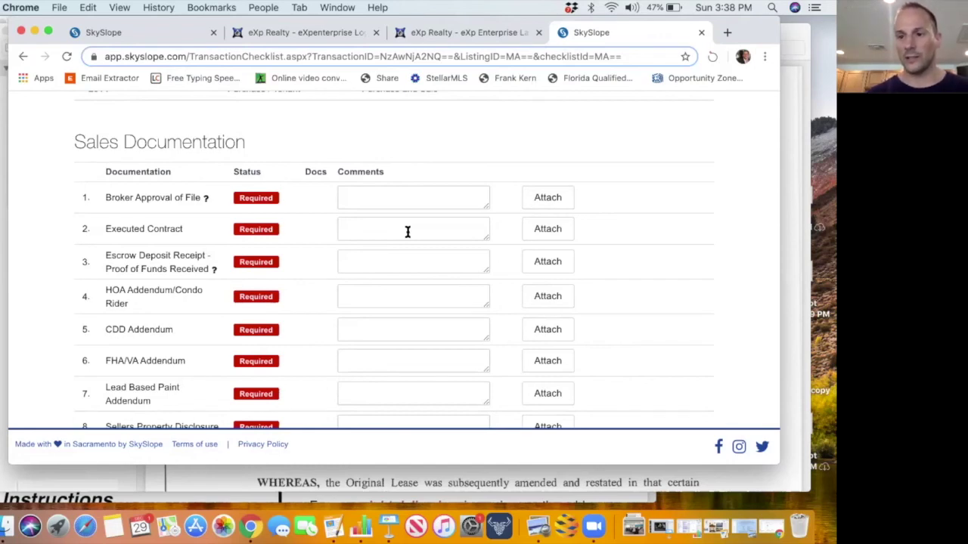
pyautogui.scroll(-5, 407, 231)
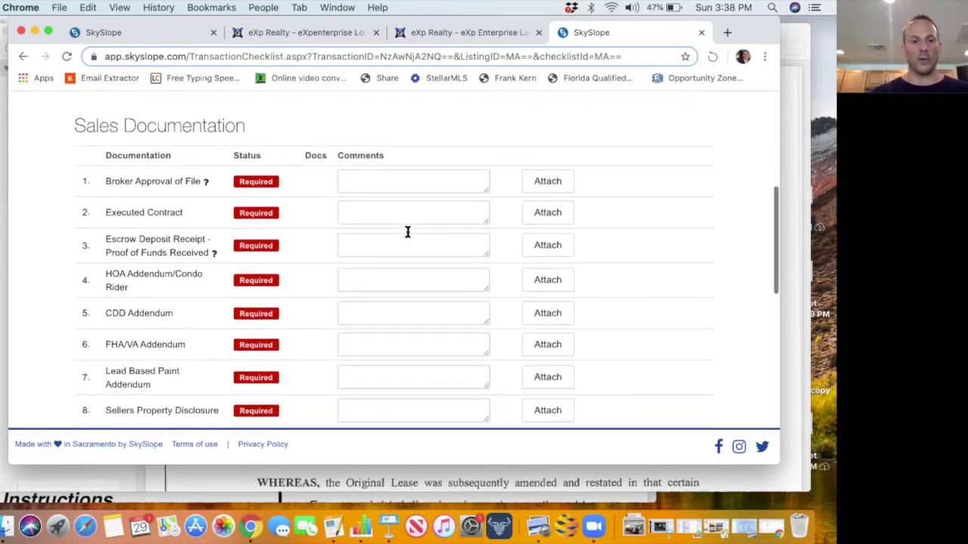
pyautogui.scroll(-4, 407, 232)
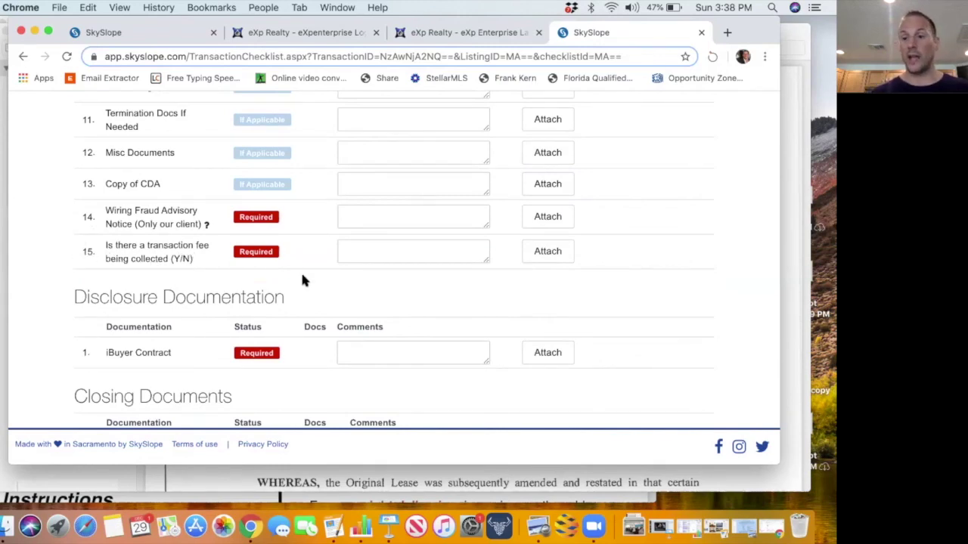
pyautogui.scroll(1, 301, 280)
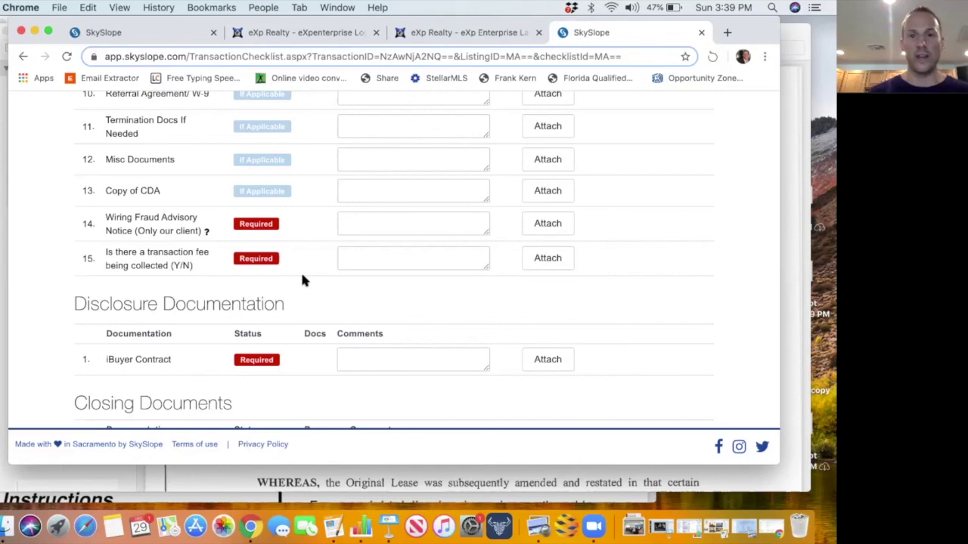
pyautogui.click(363, 258)
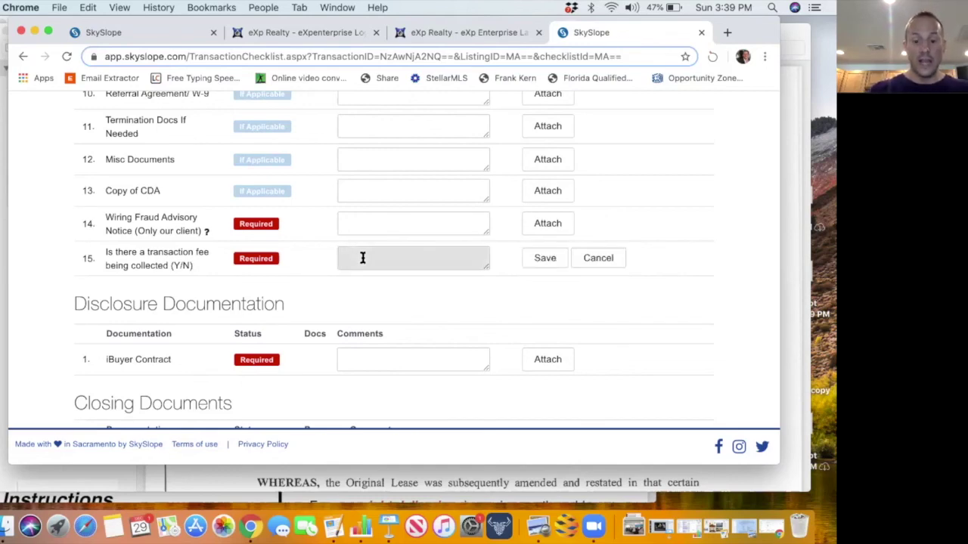
pyautogui.write('Yes')
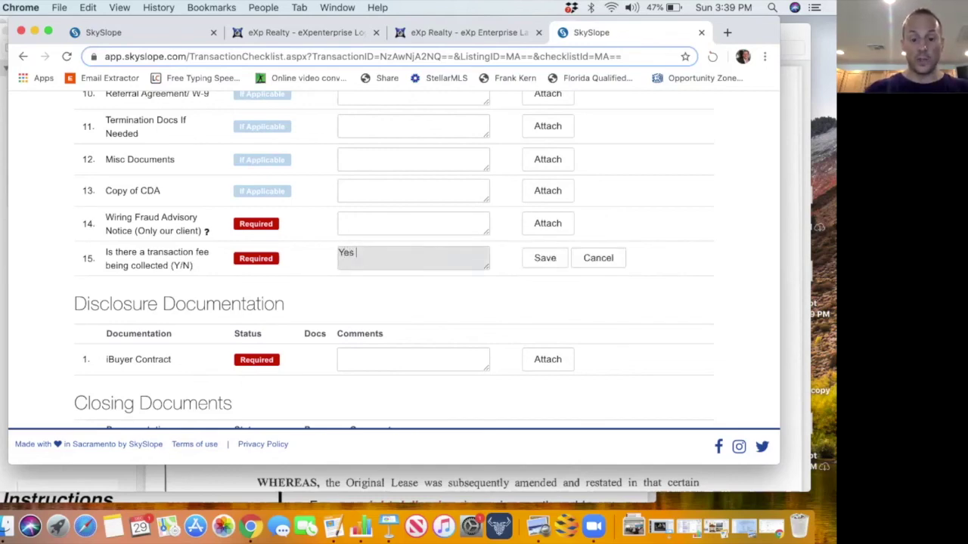
pyautogui.write(' $')
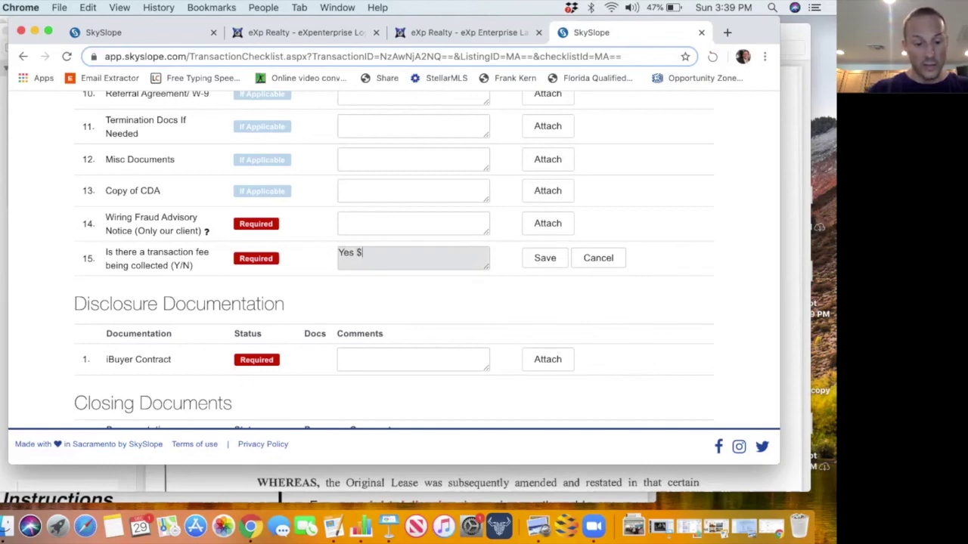
pyautogui.write('375')
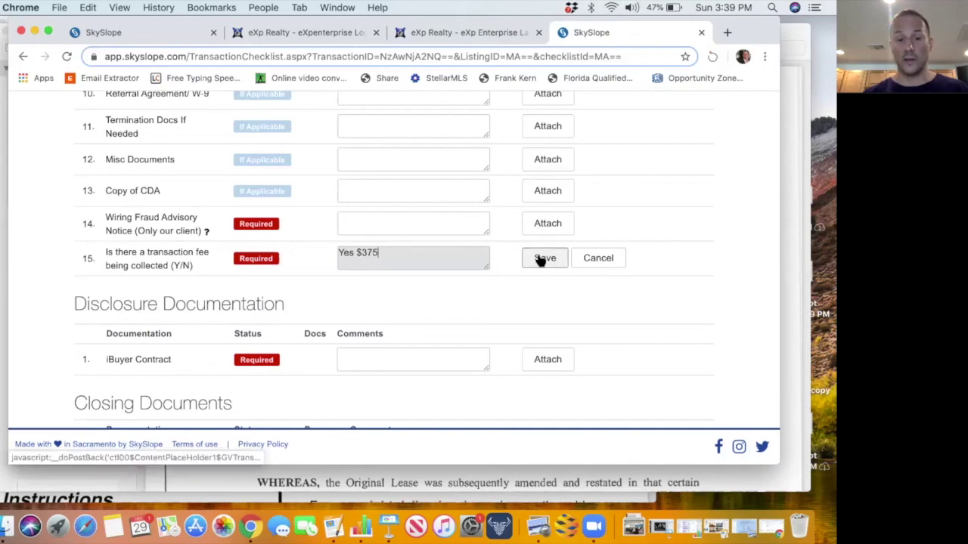
pyautogui.tripleClick(359, 254)
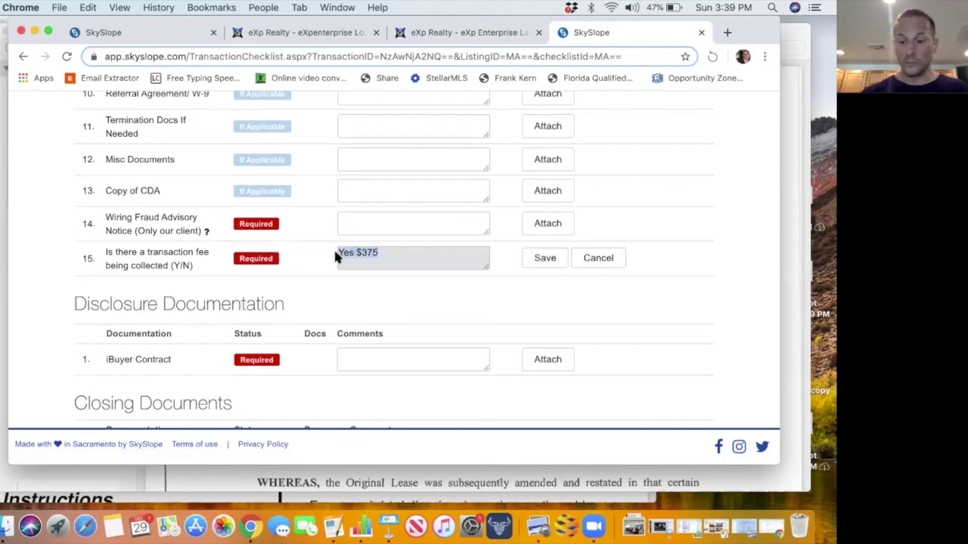
pyautogui.press('BackSpace')
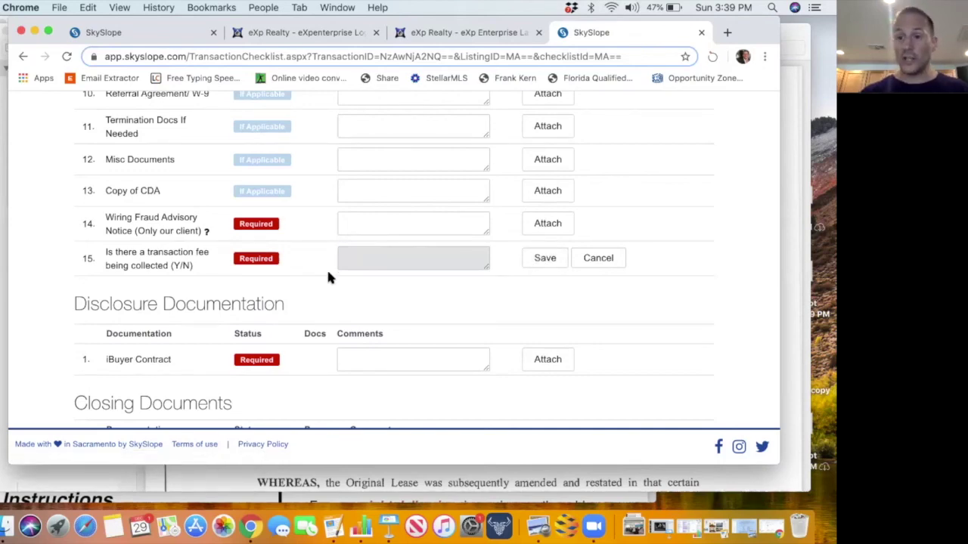
pyautogui.scroll(-2, 325, 285)
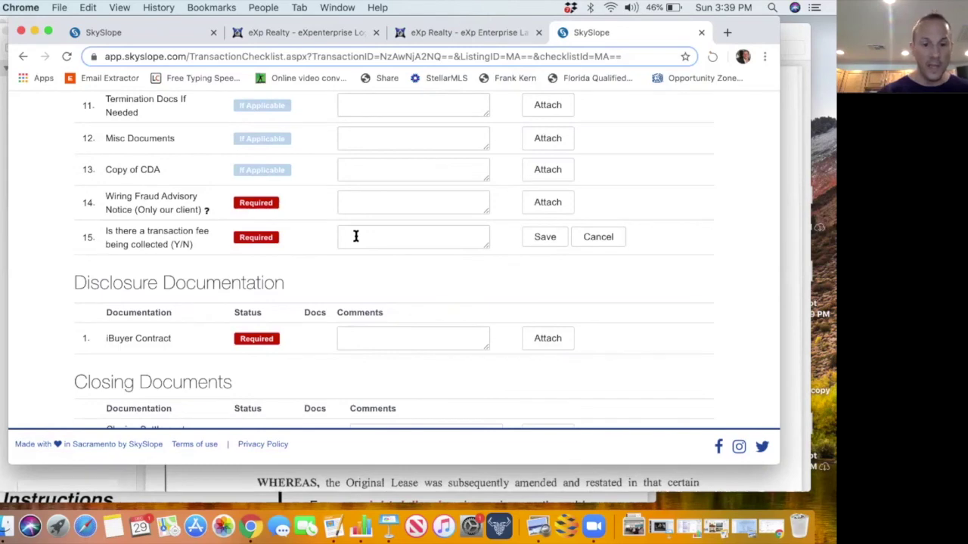
pyautogui.scroll(-5, 355, 236)
pyautogui.scroll(-1, 355, 240)
pyautogui.scroll(15, 355, 240)
pyautogui.scroll(2, 355, 240)
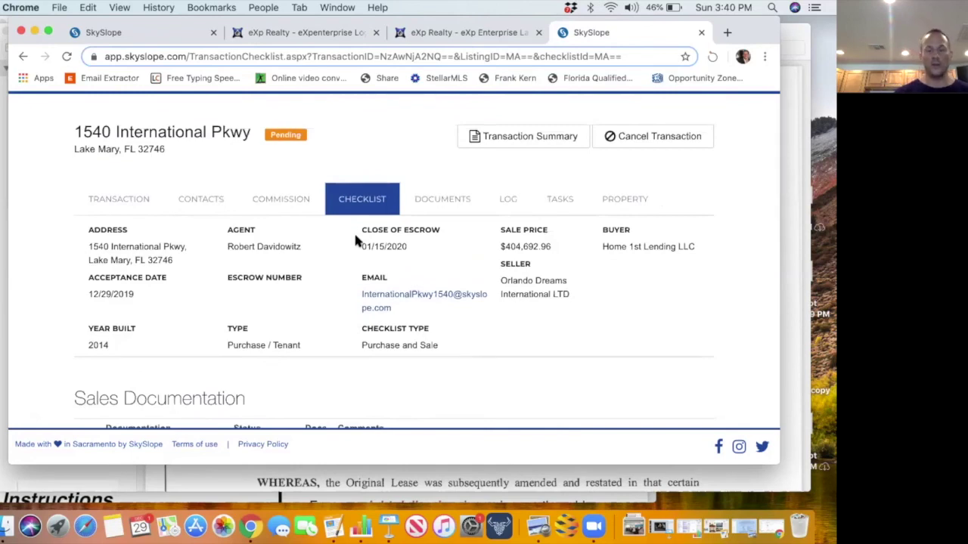